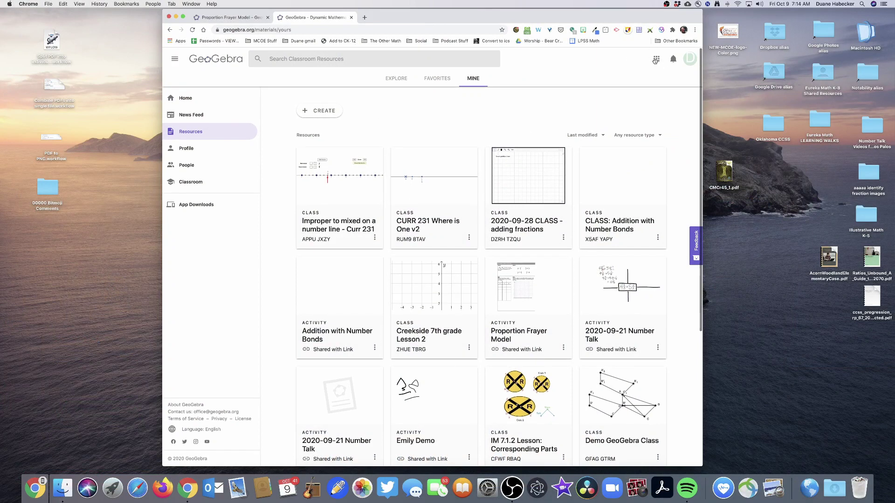
Launch GeoGebra Classic from the apps menu in a new browser tab.
click(656, 60)
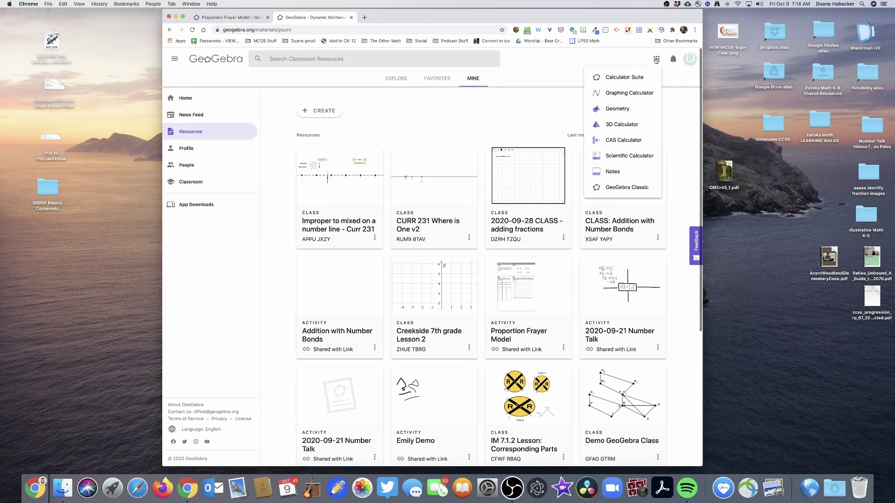
click(617, 188)
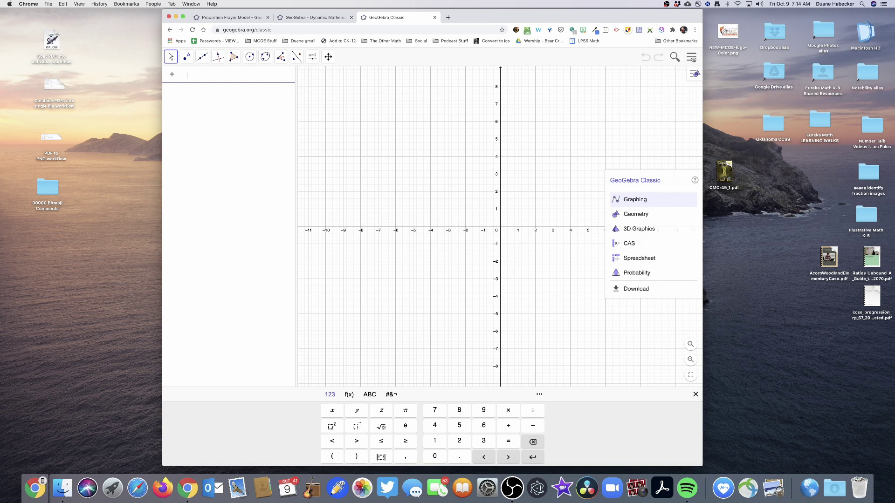
Turn off the Algebra view from the main menu's View options.
click(692, 57)
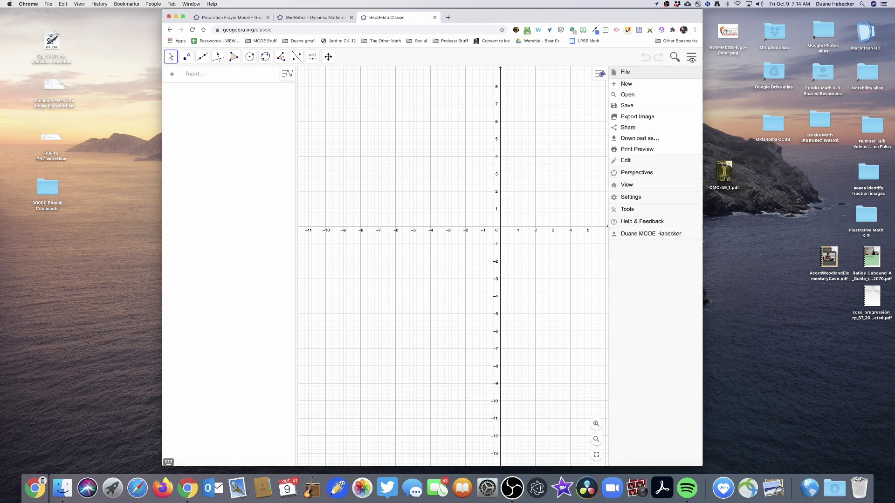
click(627, 185)
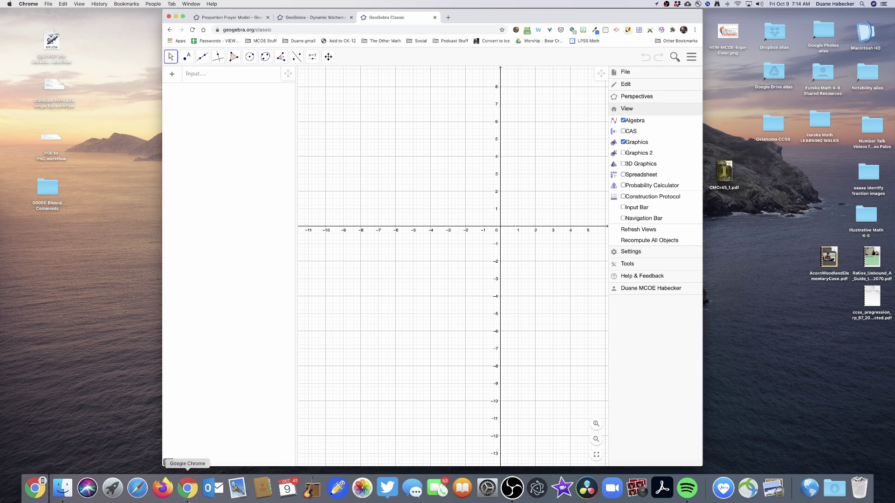
click(624, 121)
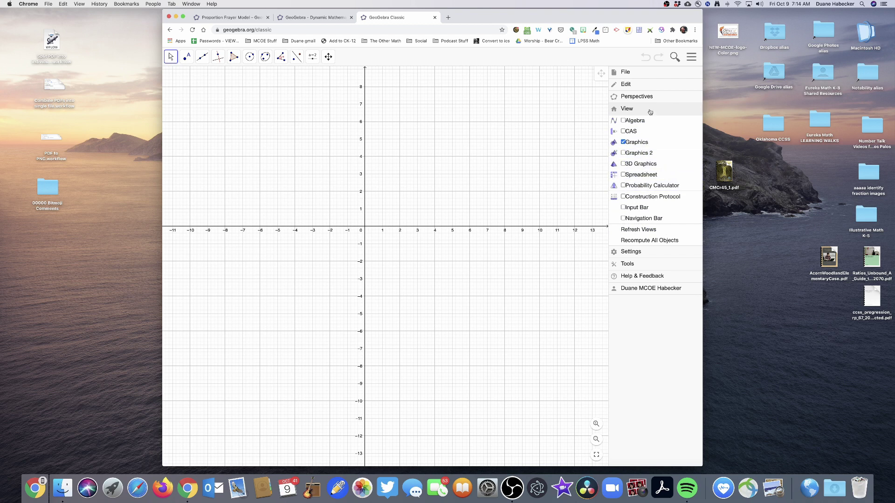
click(689, 58)
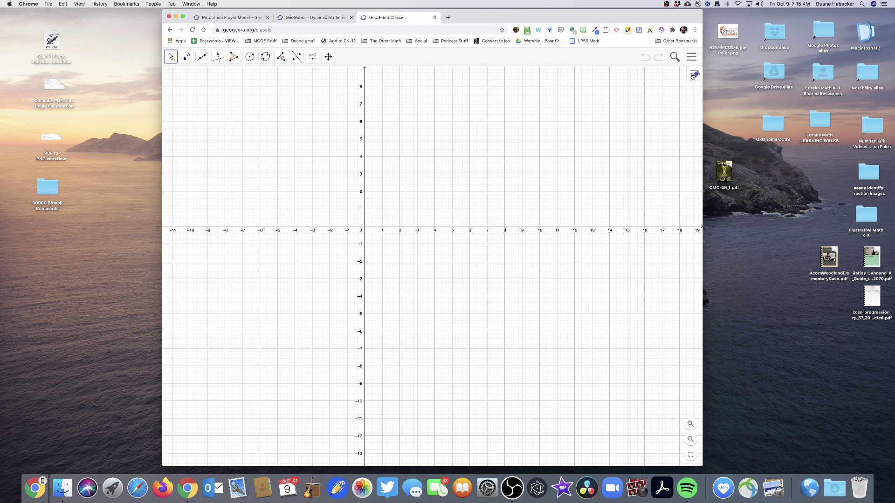
Hide the coordinate axes using the graphics style bar.
click(693, 76)
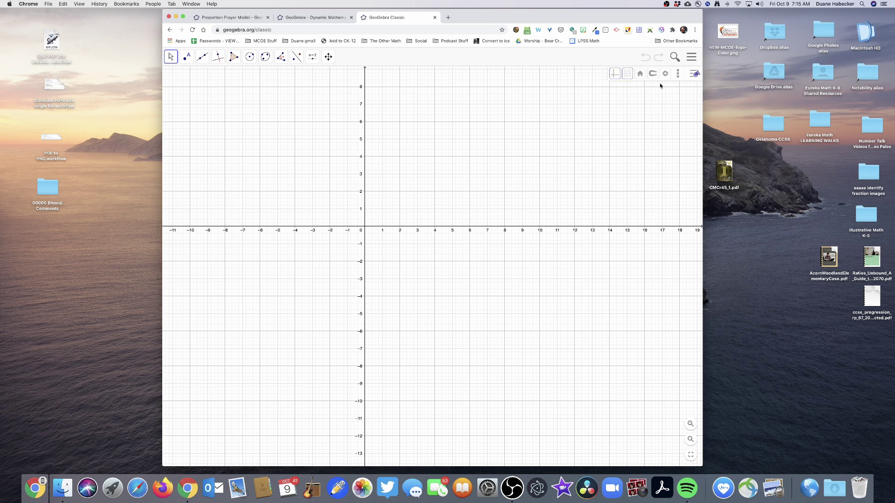
click(693, 73)
click(695, 74)
click(614, 74)
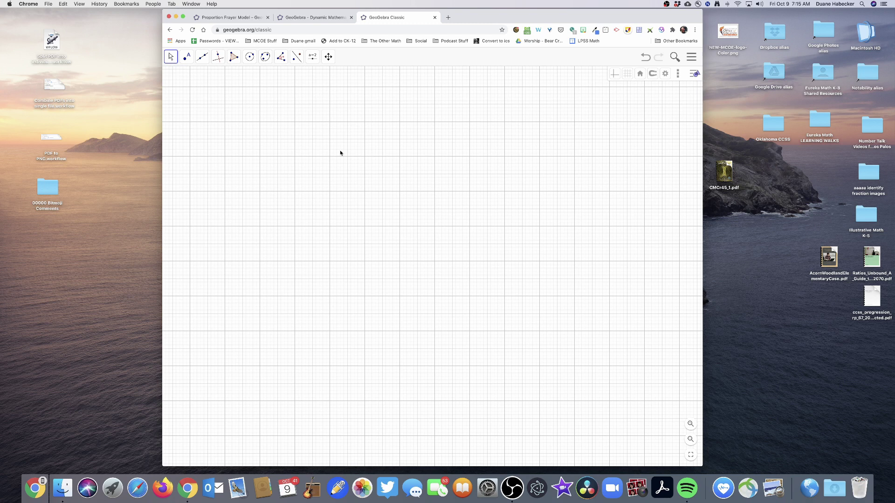
In Graphics settings' Grid tab, preview Major Gridlines, Isometric and Polar grid types.
click(665, 75)
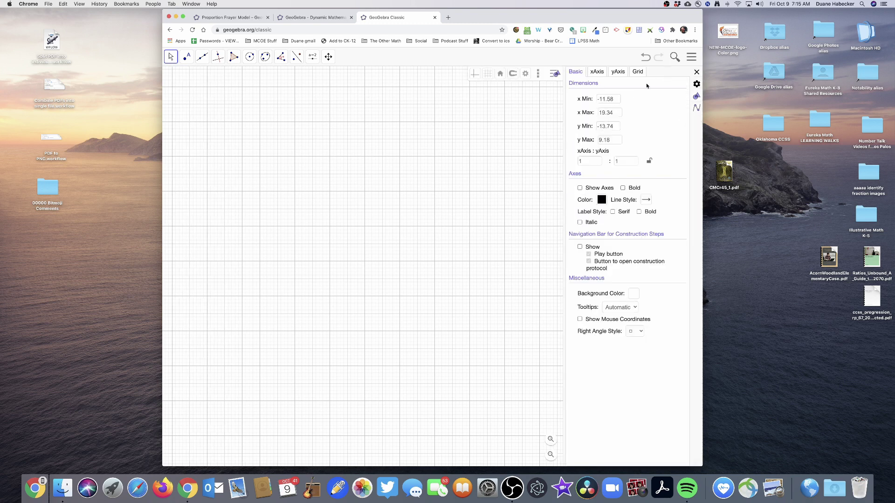
click(638, 72)
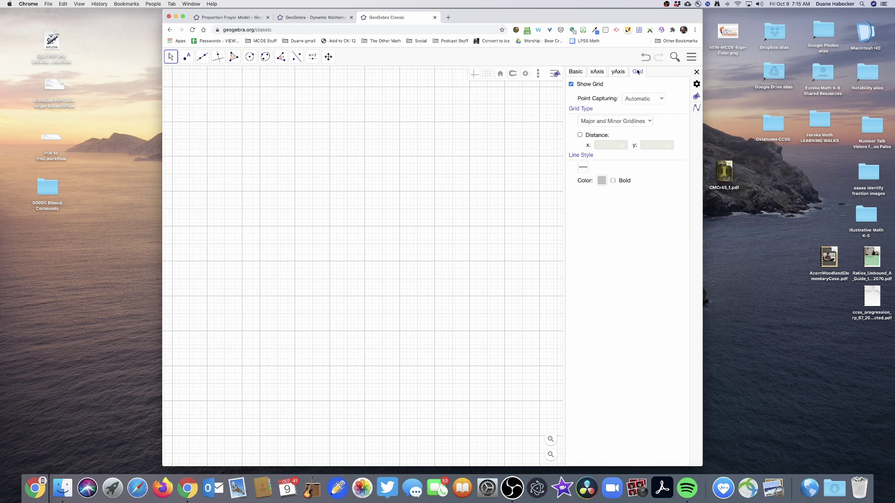
click(591, 122)
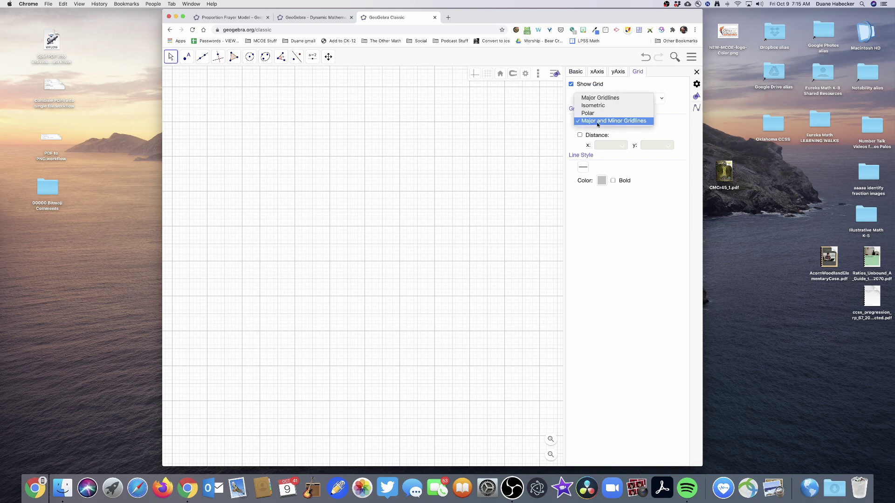
click(597, 98)
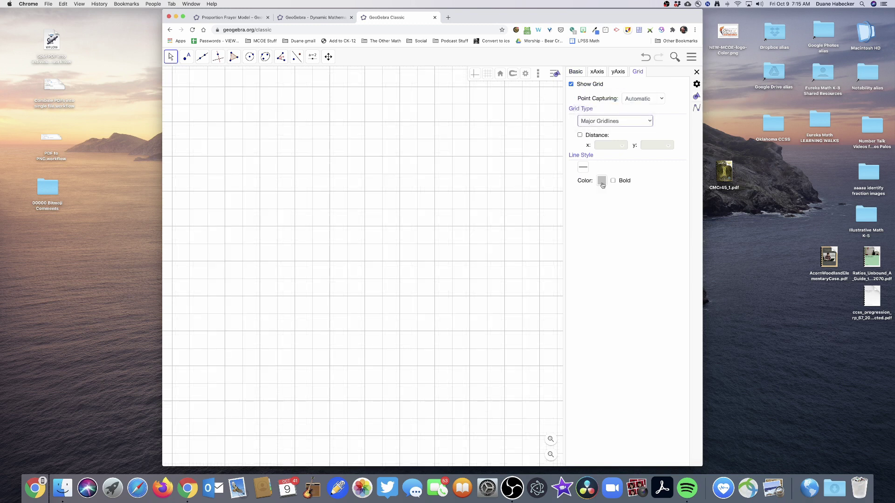
click(625, 123)
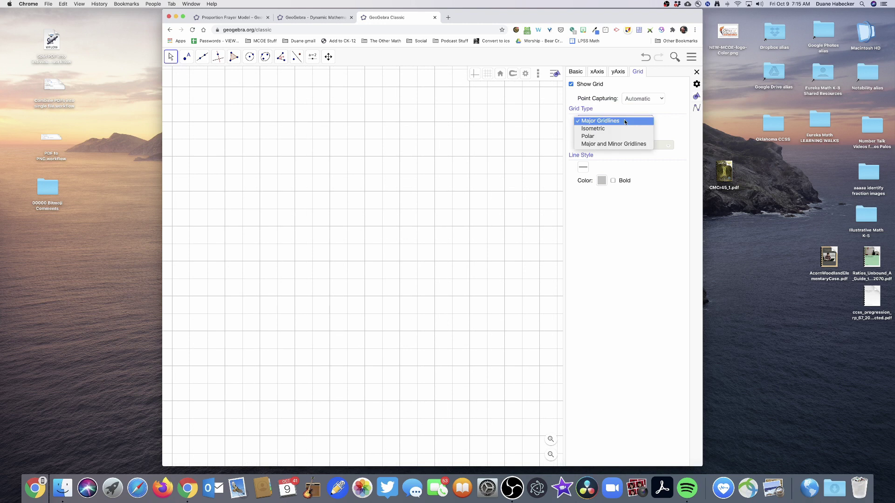
click(615, 128)
click(615, 122)
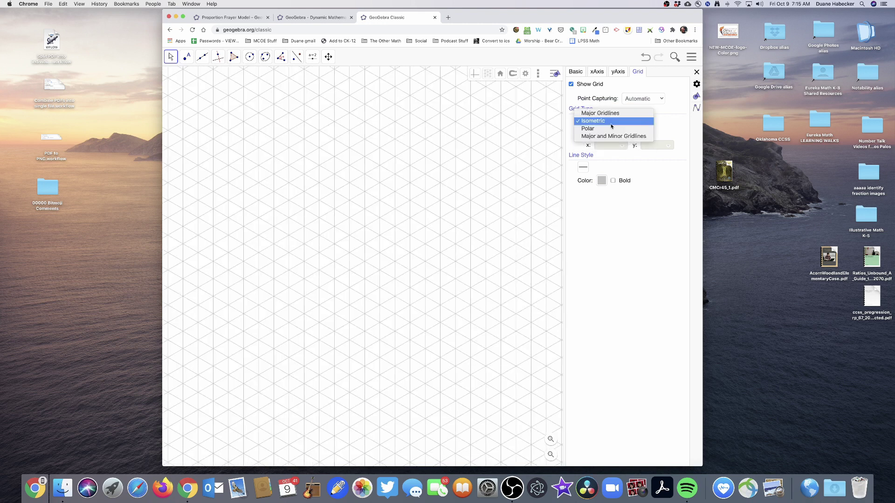
click(599, 133)
Settle on the Major Gridlines grid type and close the settings panel.
click(607, 120)
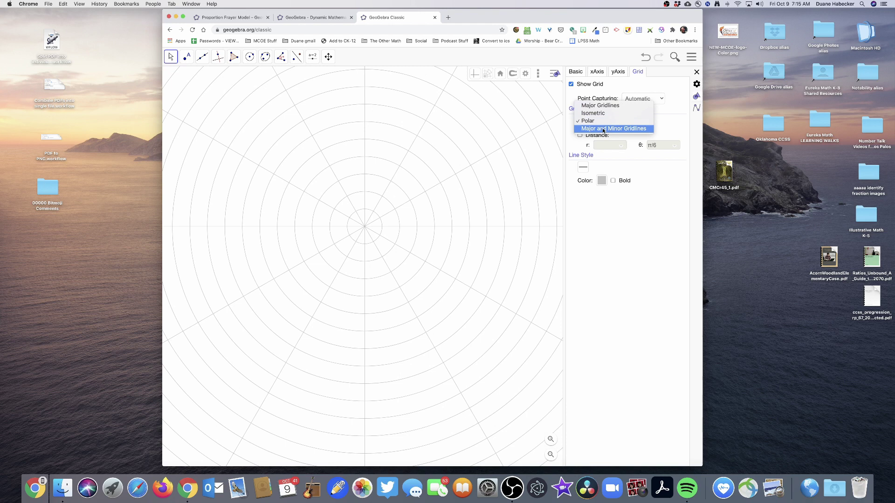
click(603, 130)
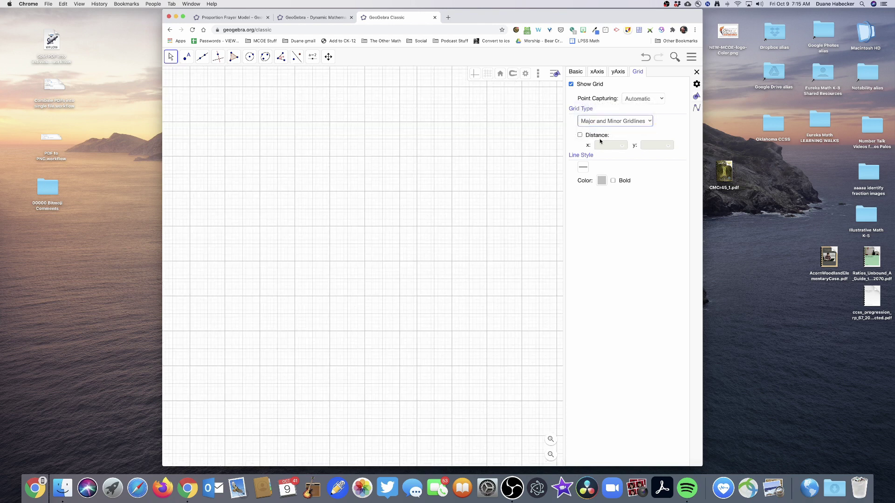
click(604, 122)
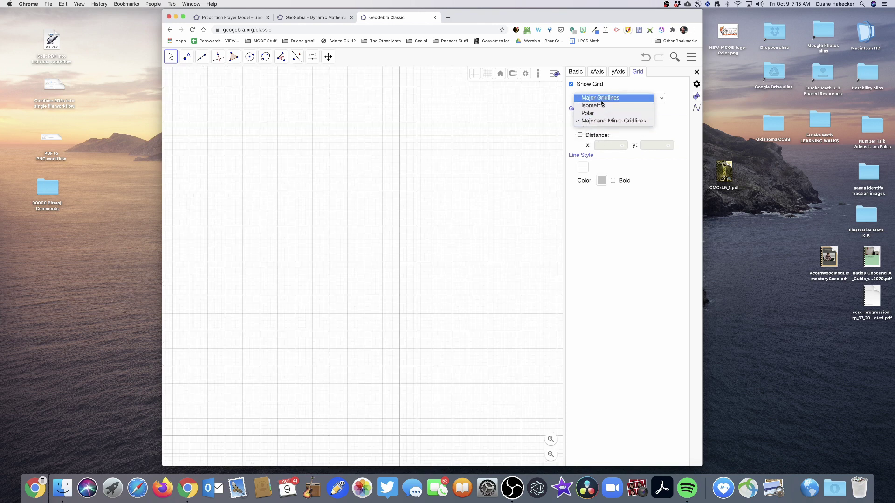
click(601, 101)
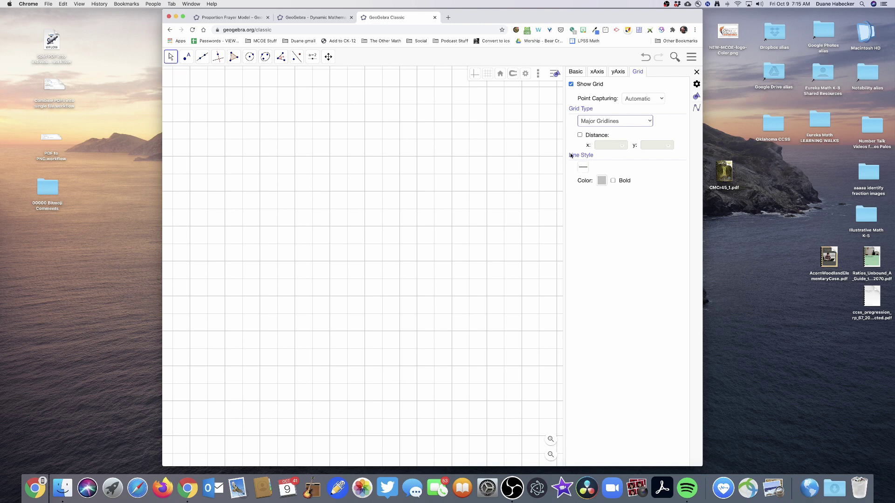
click(696, 84)
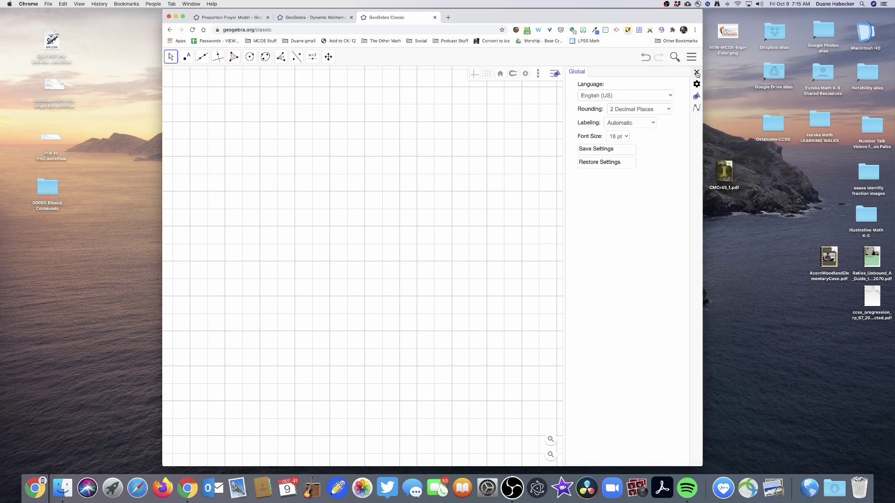
click(697, 73)
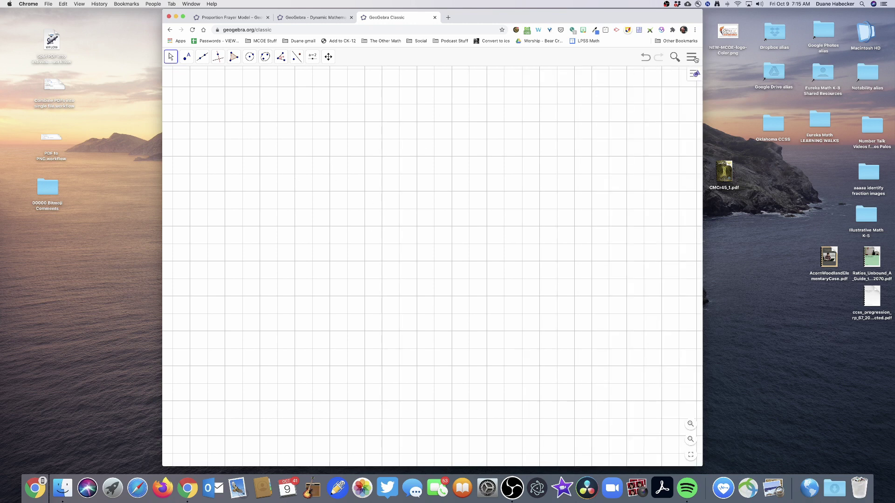
Save the grid online with the title 'Whiteboard Template v1'.
click(692, 56)
click(627, 72)
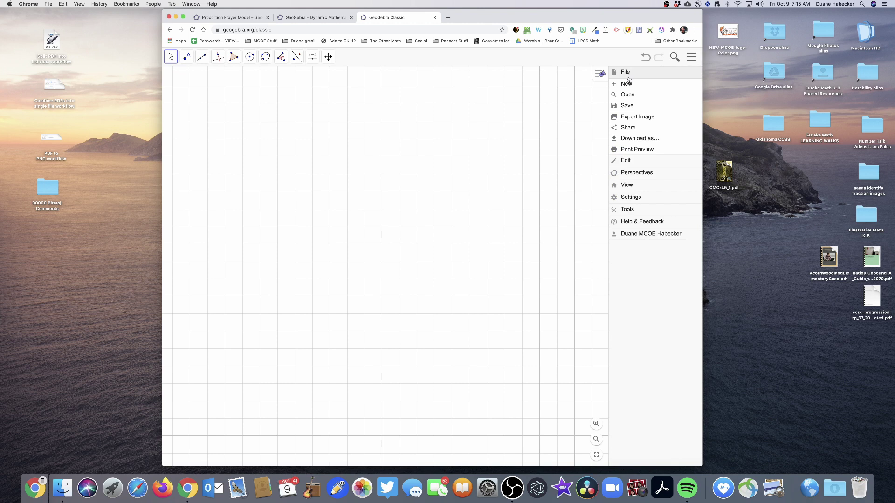
click(630, 104)
text(W)
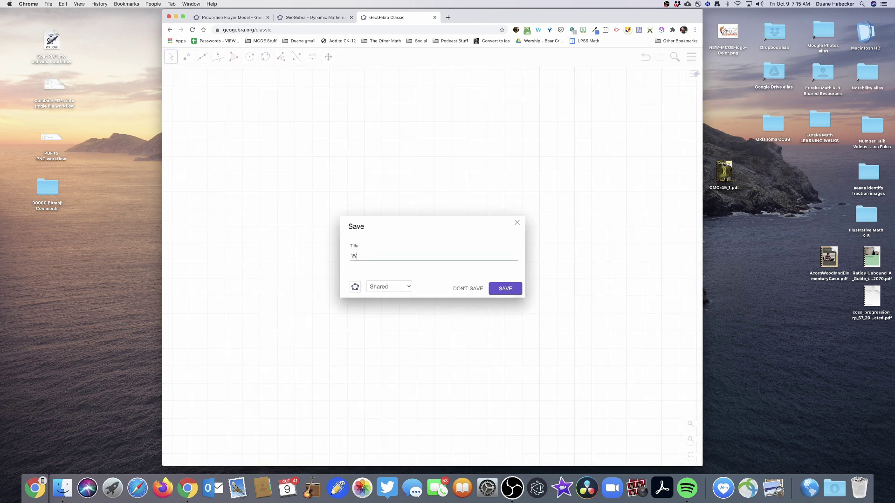
text(hiteboard Template v1)
click(506, 289)
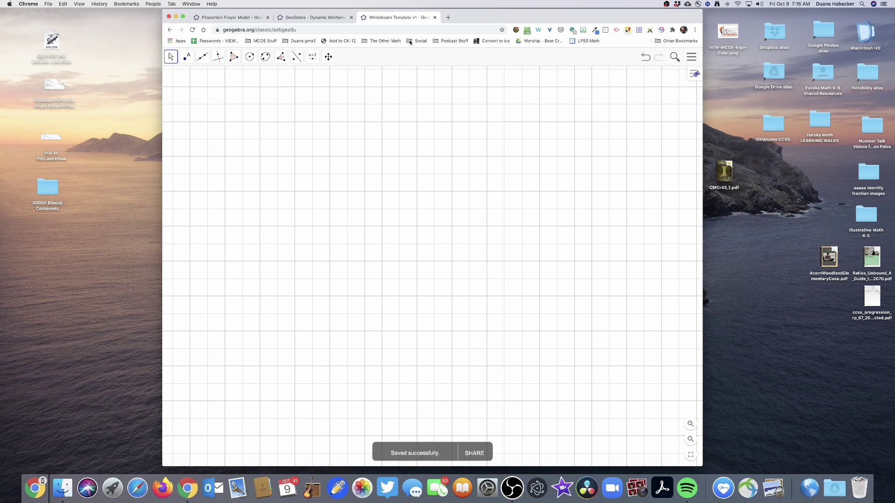
Return to resources, open the Whiteboard Template v1 activity page and show its options menu.
click(435, 18)
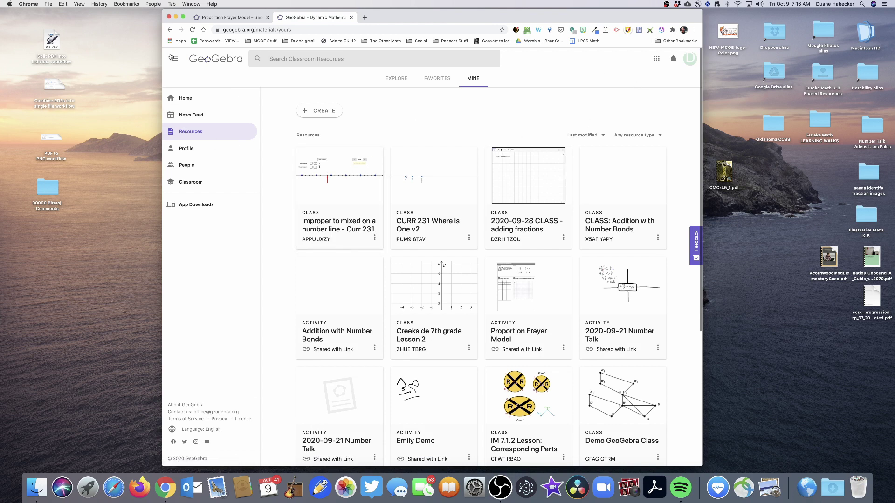
click(193, 30)
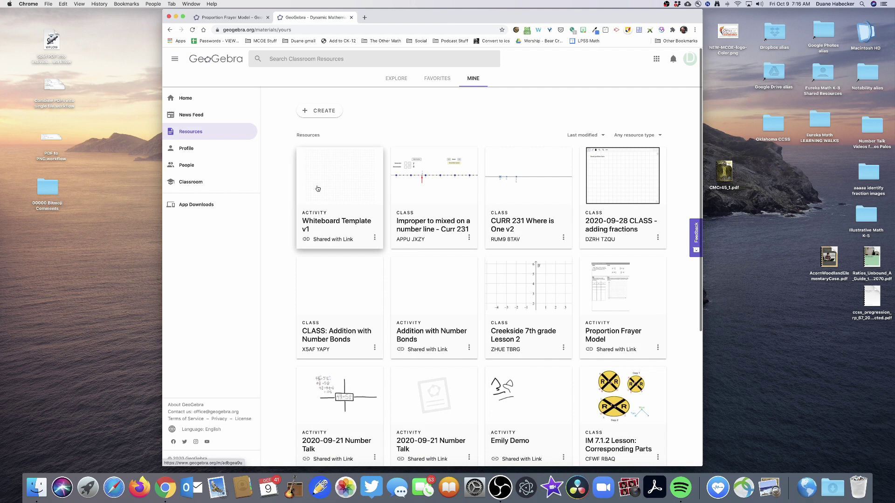
click(334, 179)
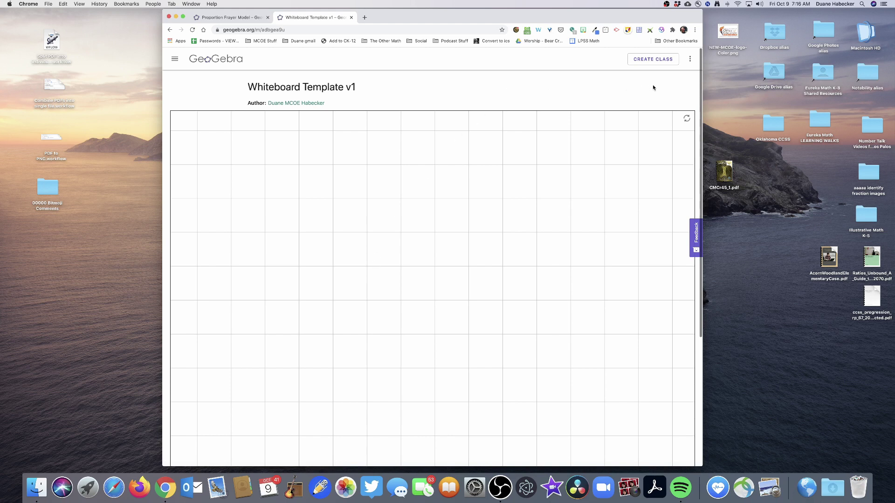
scroll(355, 283, down, 3)
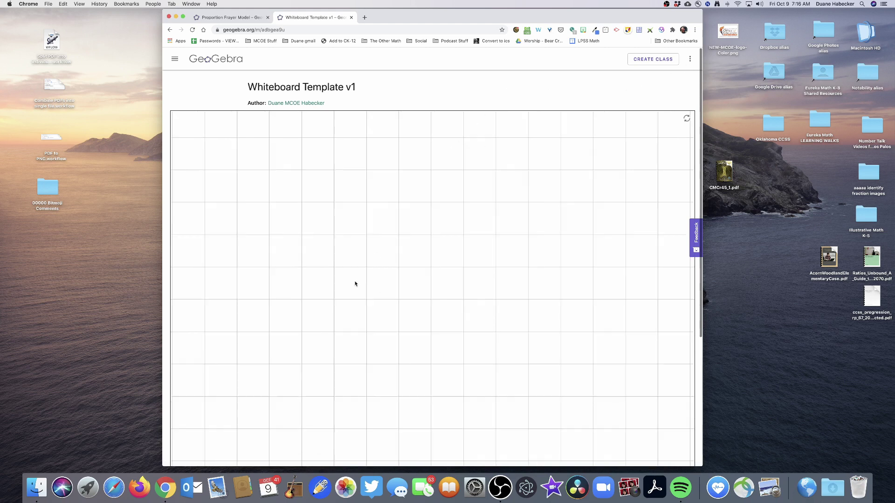
scroll(355, 284, down, 5)
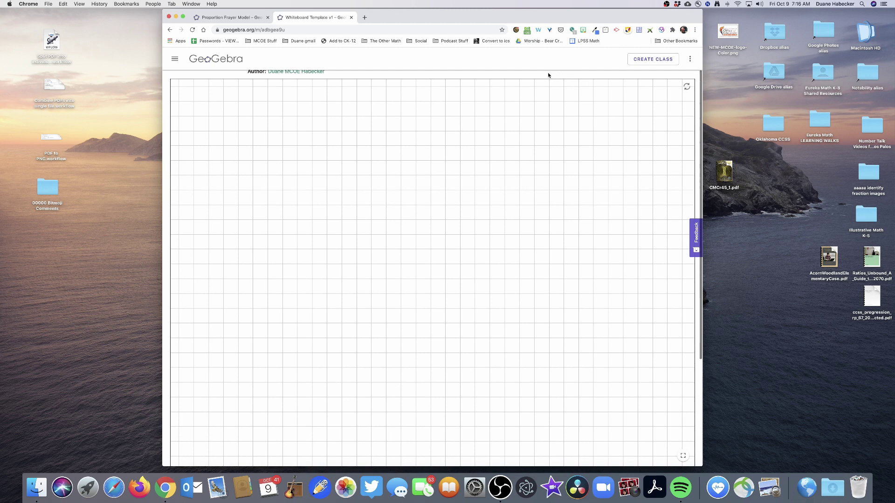
scroll(546, 77, up, 2)
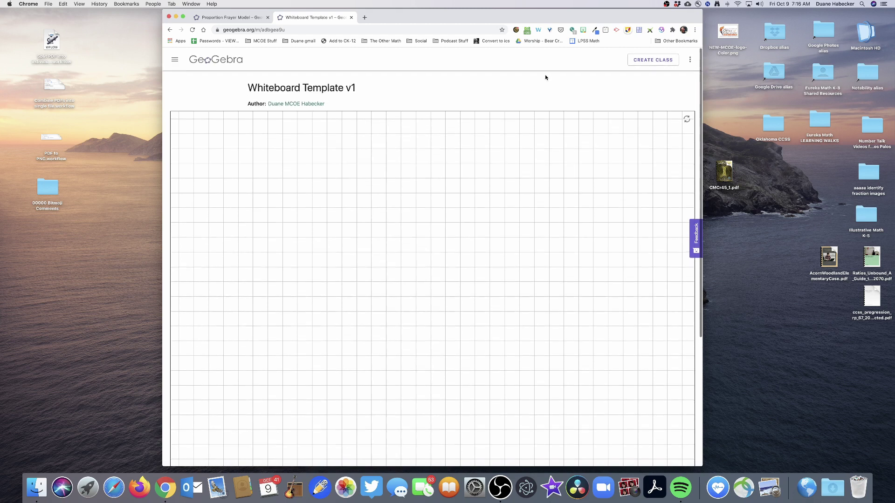
click(690, 59)
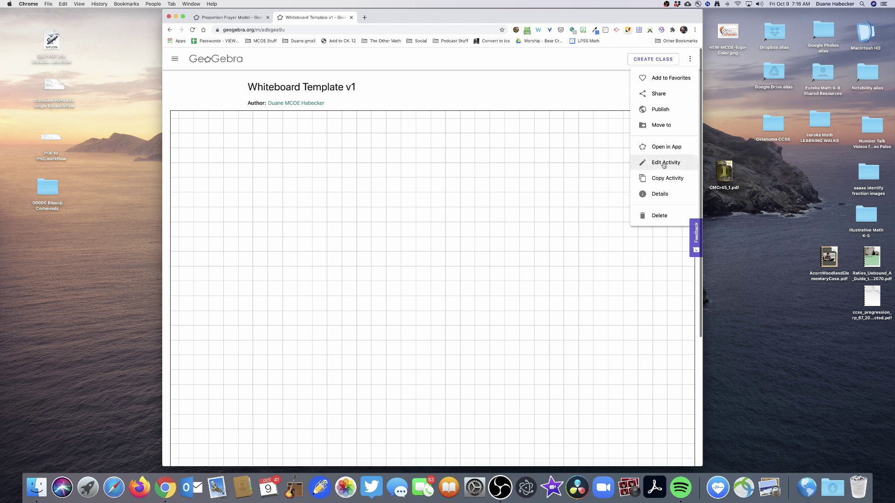
Open the activity for editing and expand the applet's Advanced Settings.
click(648, 164)
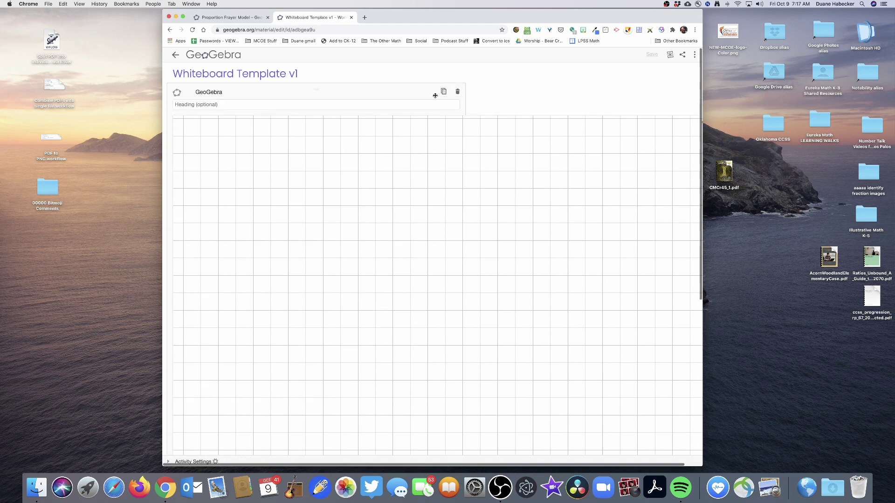
click(252, 74)
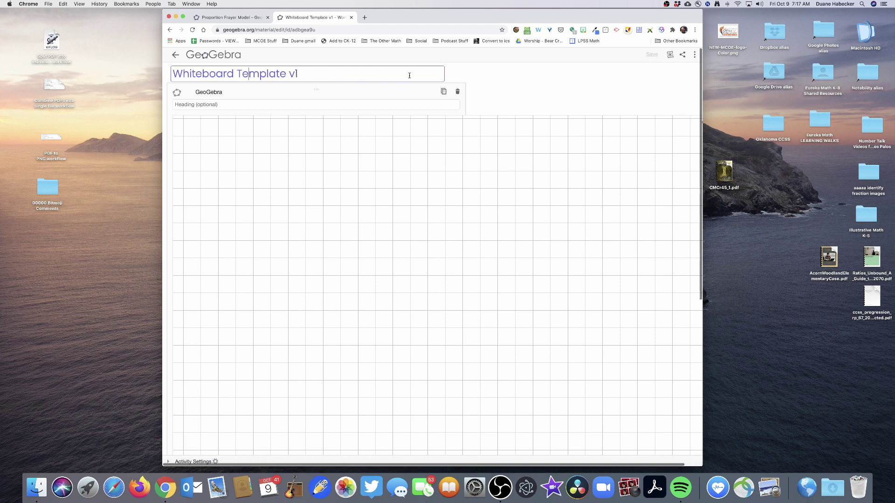
scroll(488, 83, down, 5)
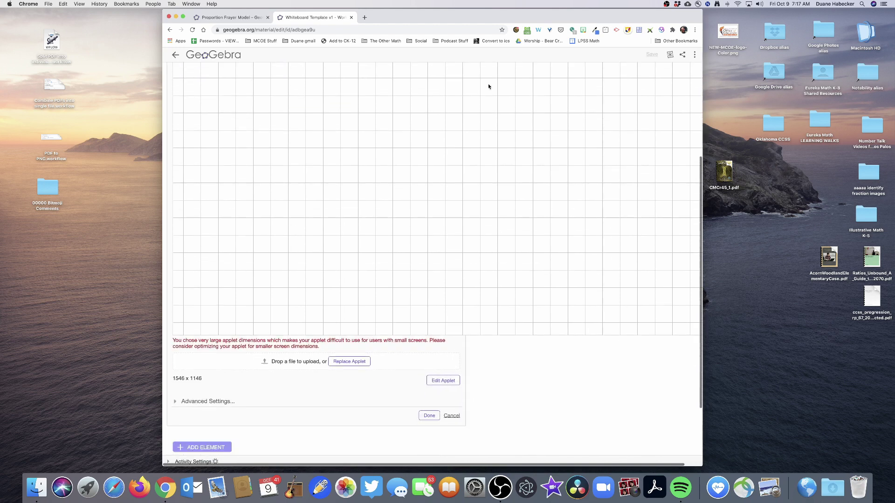
scroll(437, 214, down, 2)
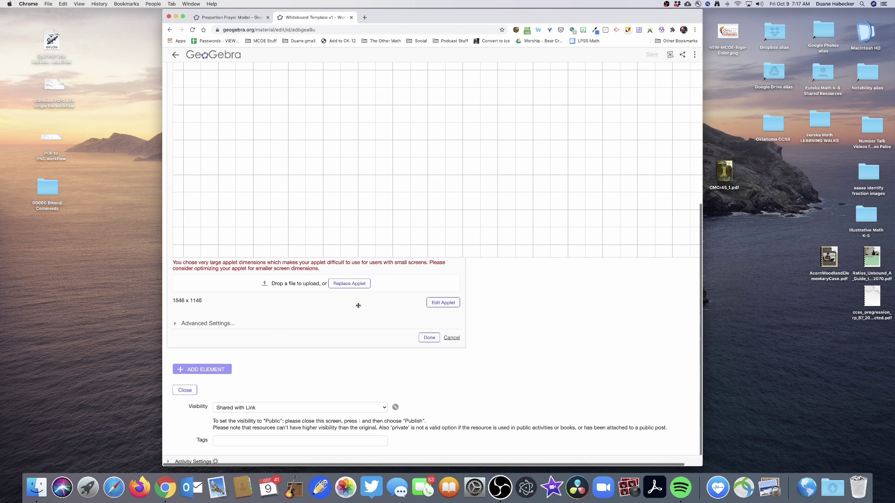
click(185, 327)
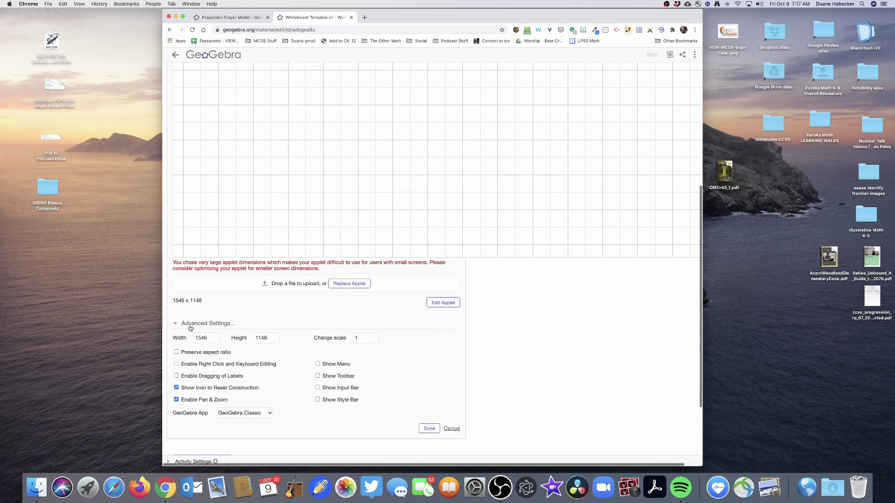
scroll(523, 338, down, 1)
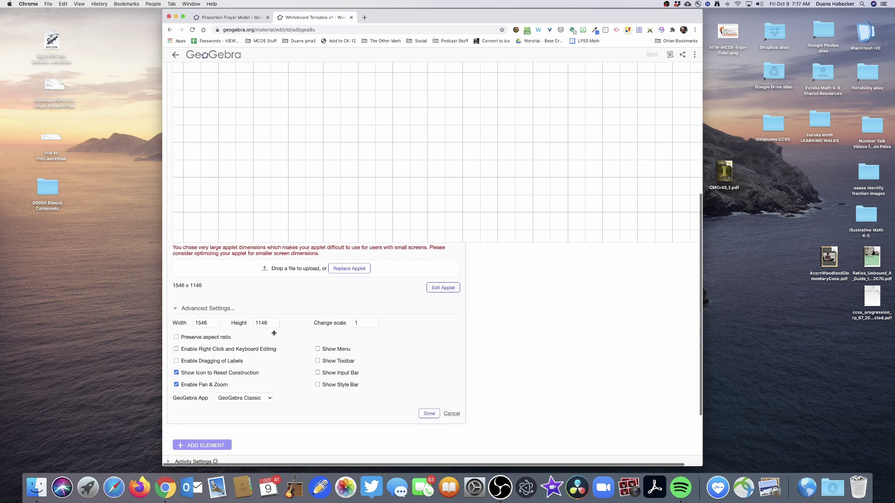
Resize the applet to width 800 and height 700.
double_click(201, 323)
key(Down)
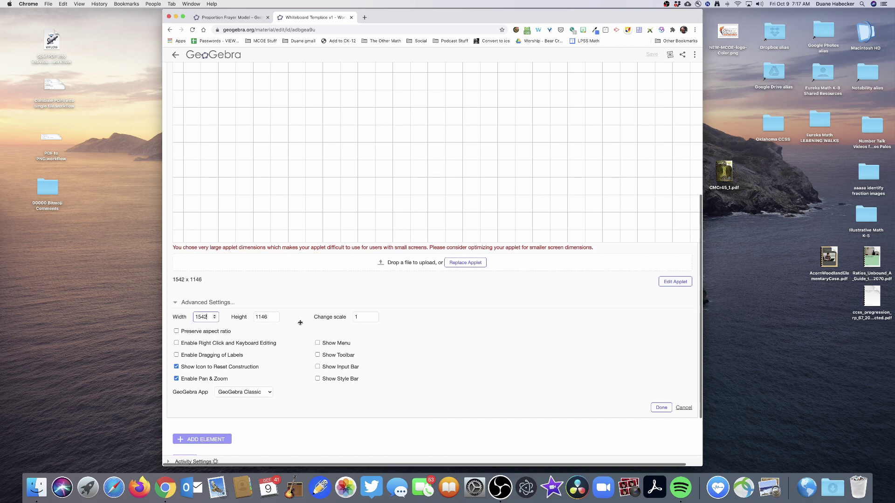
double_click(197, 318)
text(800)
key(Tab)
text(7)
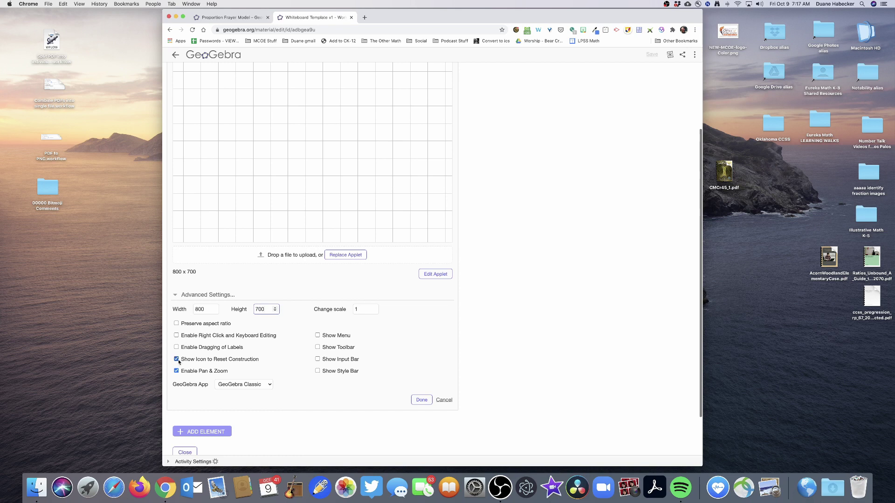
scroll(547, 268, up, 5)
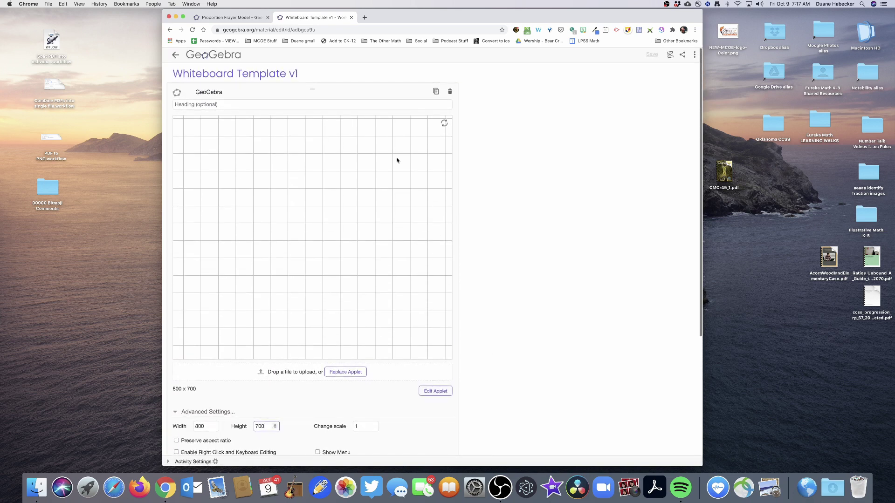
Disable Enable Pan & Zoom for the whiteboard applet.
scroll(547, 296, down, 8)
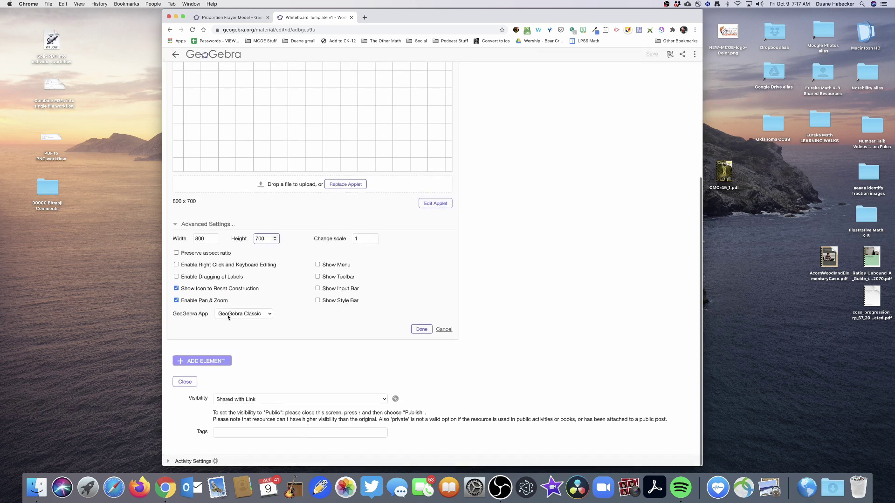
click(177, 301)
click(177, 302)
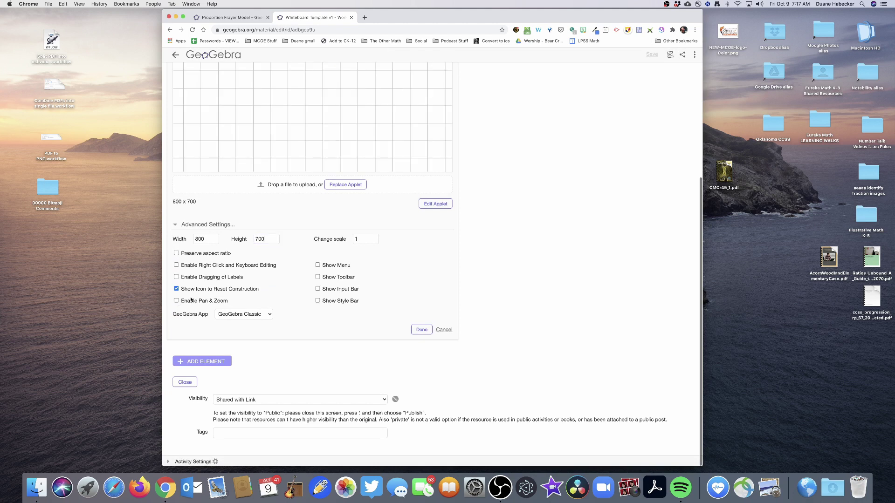
scroll(514, 255, up, 8)
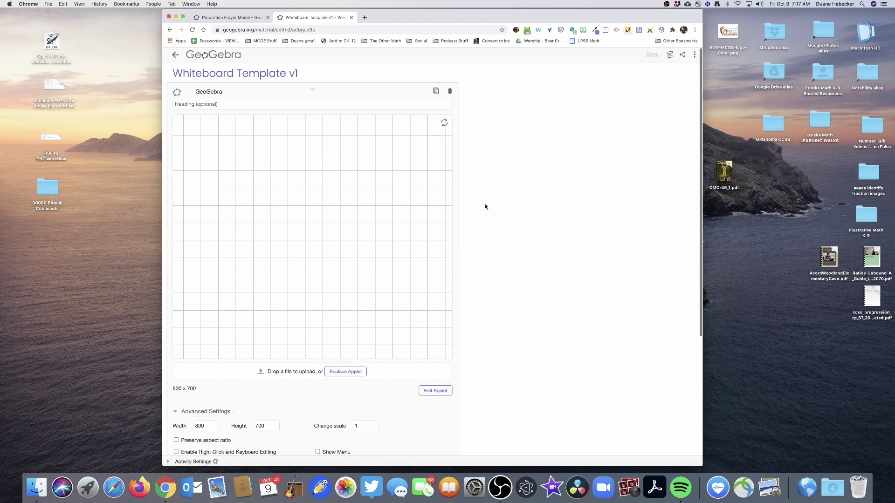
scroll(485, 207, down, 8)
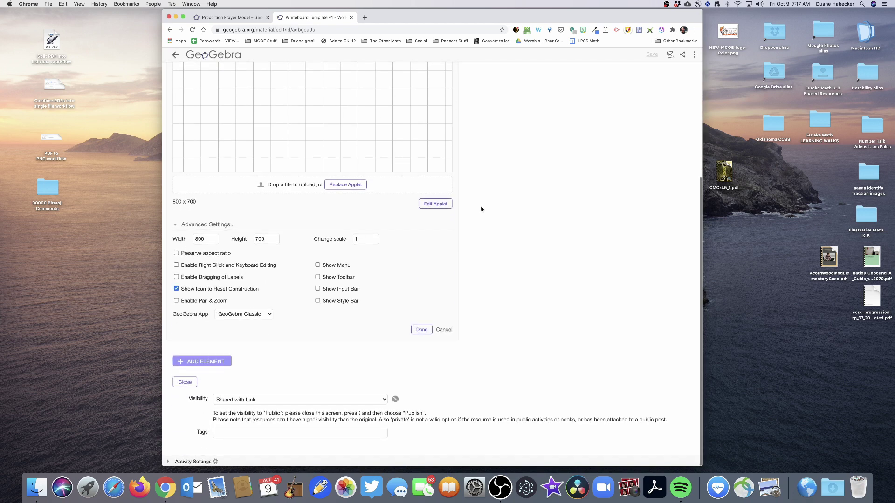
scroll(479, 264, up, 8)
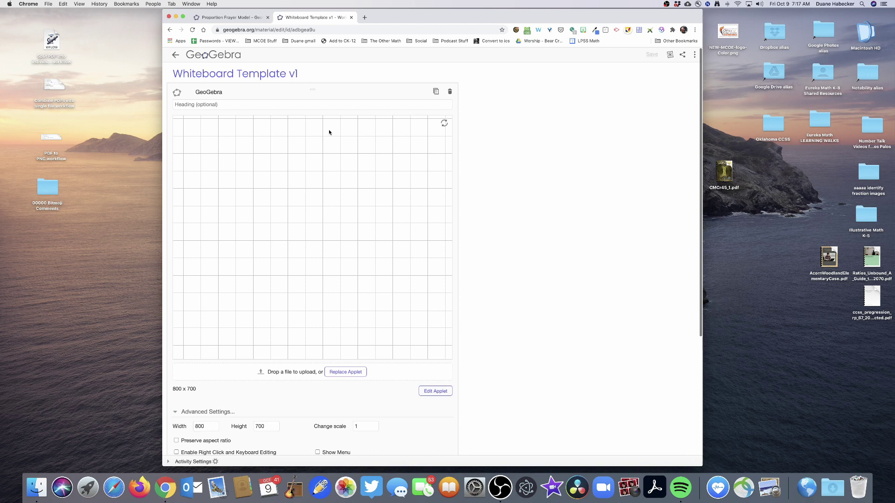
Turn on Show Toolbar and browse the tool groups in the applet preview.
scroll(508, 241, down, 8)
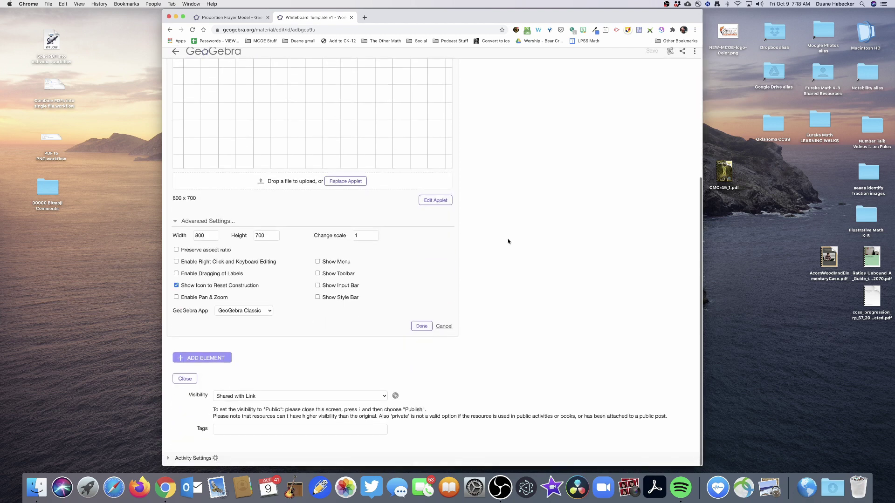
click(318, 278)
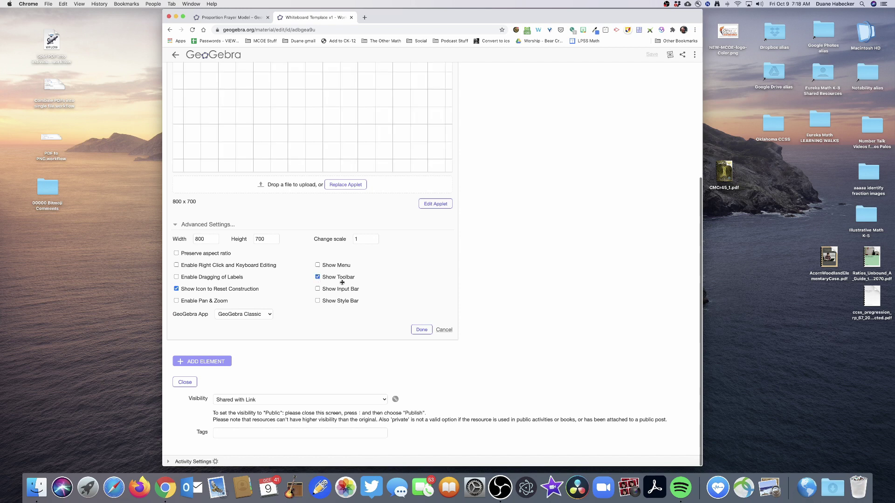
scroll(434, 252, up, 8)
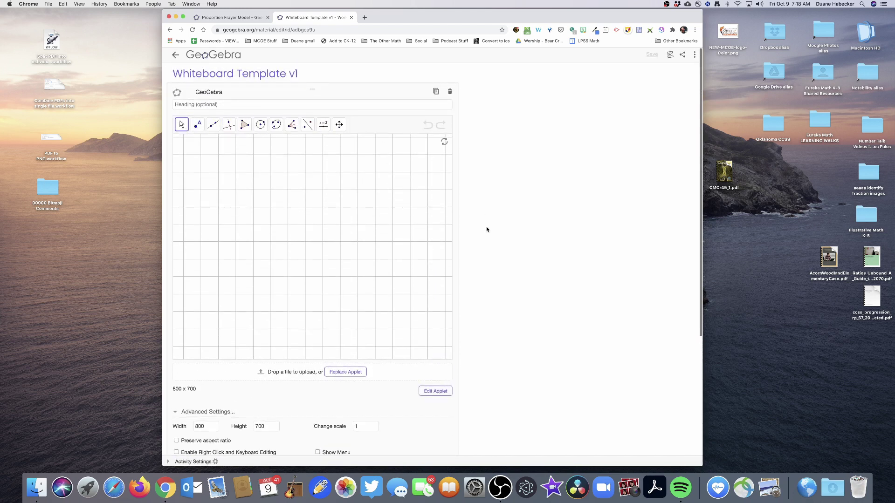
click(181, 125)
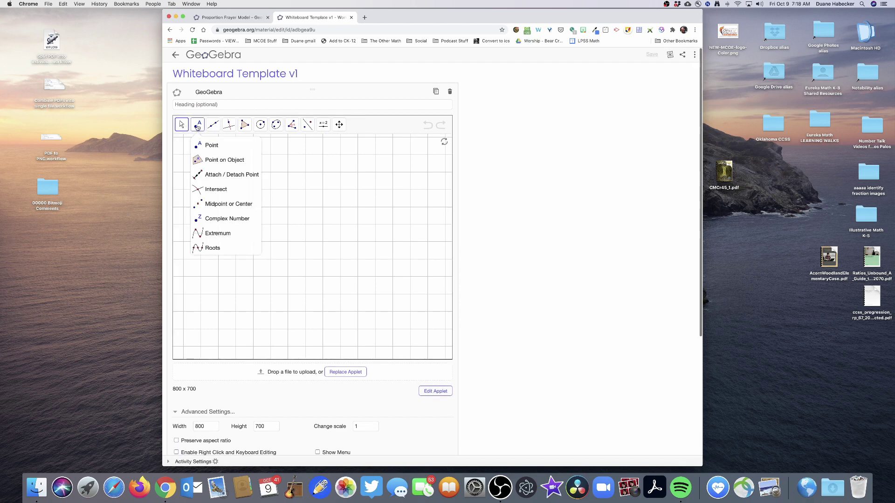
mouse_move(247, 129)
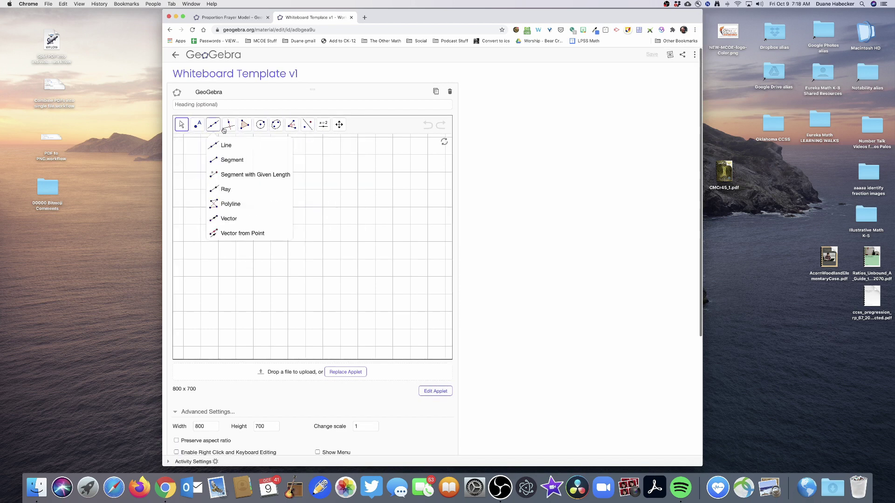
mouse_move(328, 131)
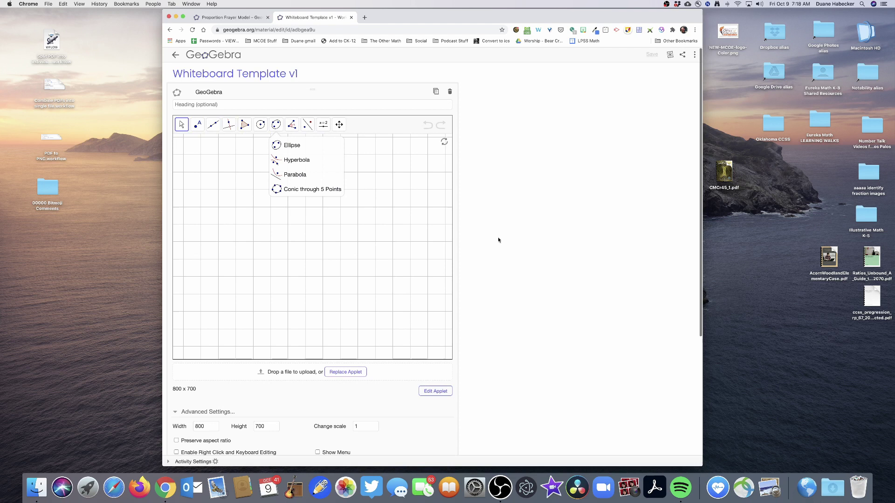
scroll(523, 256, down, 2)
scroll(523, 256, down, 6)
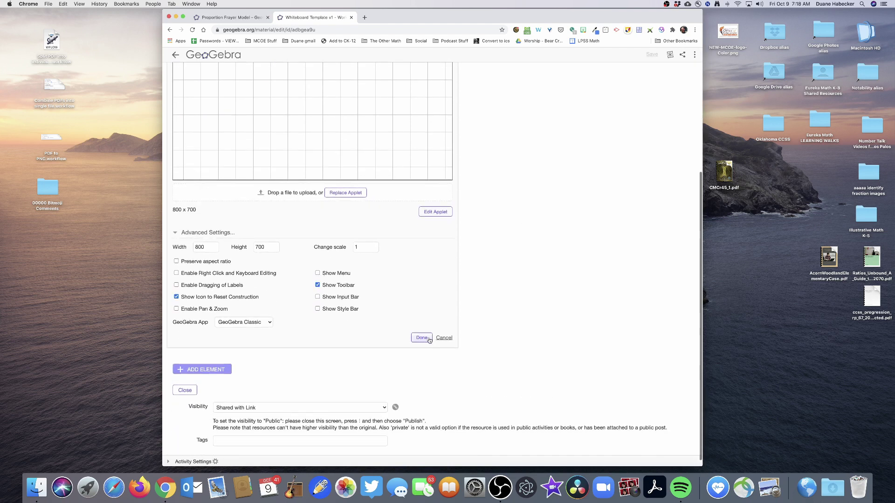
Apply the applet settings with Done, then Save & Close the activity.
click(422, 338)
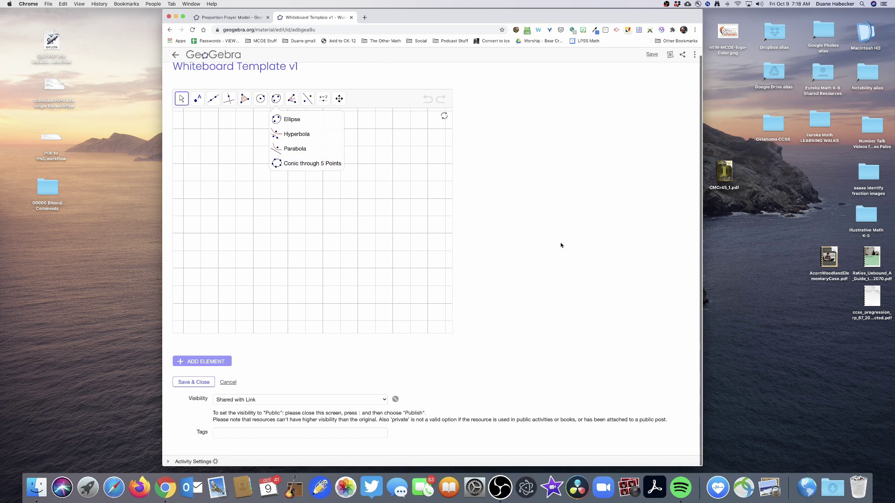
click(309, 233)
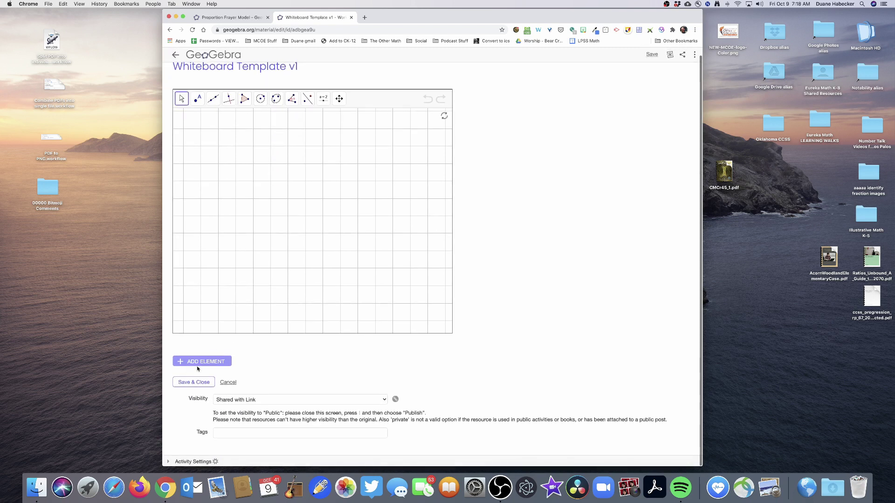
click(186, 383)
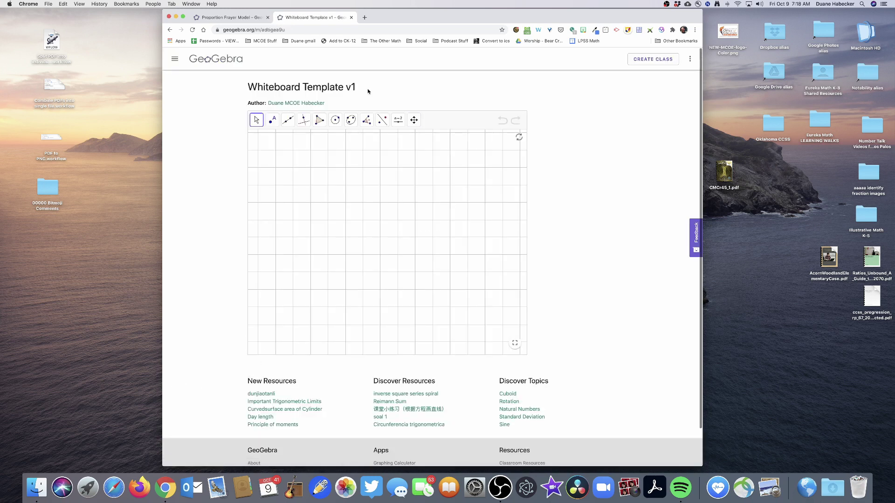
Draw a freehand squiggle and a rounded ellipse below it with the Pen tool.
click(257, 119)
click(266, 169)
mouse_move(276, 190)
mouse_down()
mouse_move(313, 159)
mouse_move(383, 177)
mouse_up()
click(266, 120)
click(256, 120)
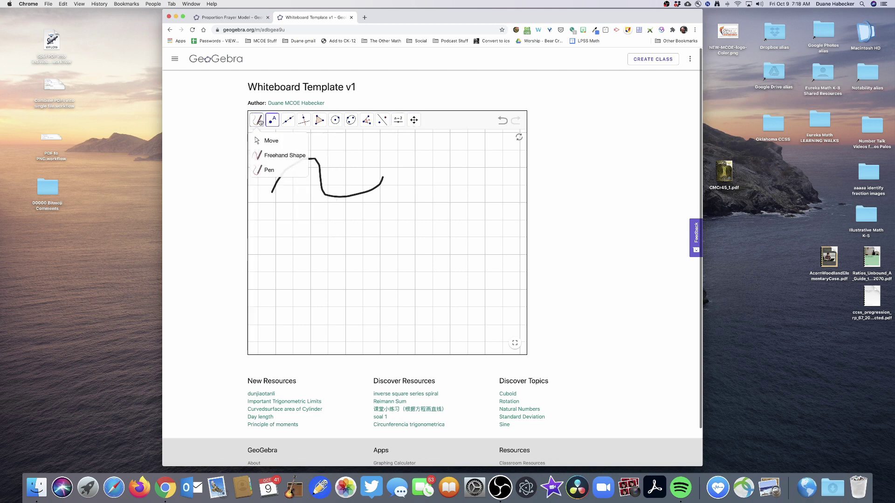
click(268, 170)
mouse_move(326, 239)
mouse_down()
mouse_move(290, 244)
mouse_move(353, 269)
mouse_move(326, 238)
mouse_up()
With Freehand Shape, draw a horizontal line and a square on the grid.
click(257, 119)
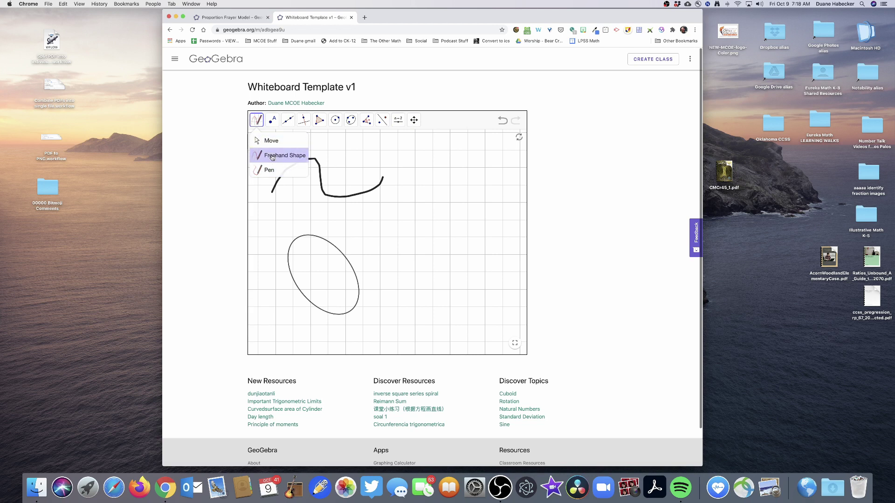
click(274, 158)
drag(362, 239, 439, 239)
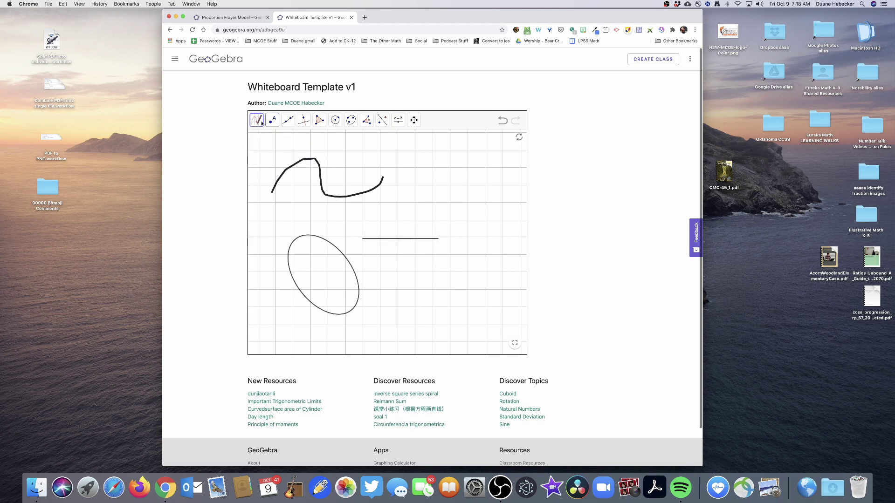
mouse_move(431, 163)
mouse_down()
mouse_move(435, 212)
mouse_move(493, 210)
mouse_move(489, 163)
mouse_move(431, 158)
mouse_up()
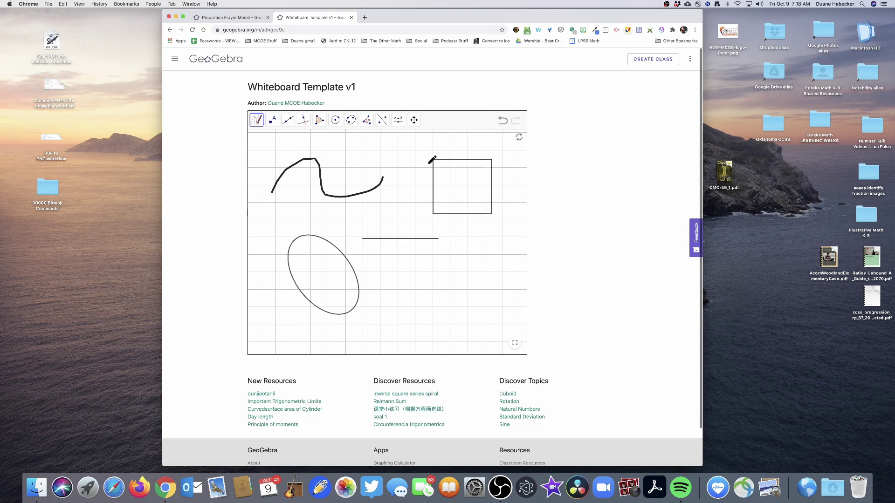
Open the Image insertion dialog from the Slider tools and cancel it.
click(271, 120)
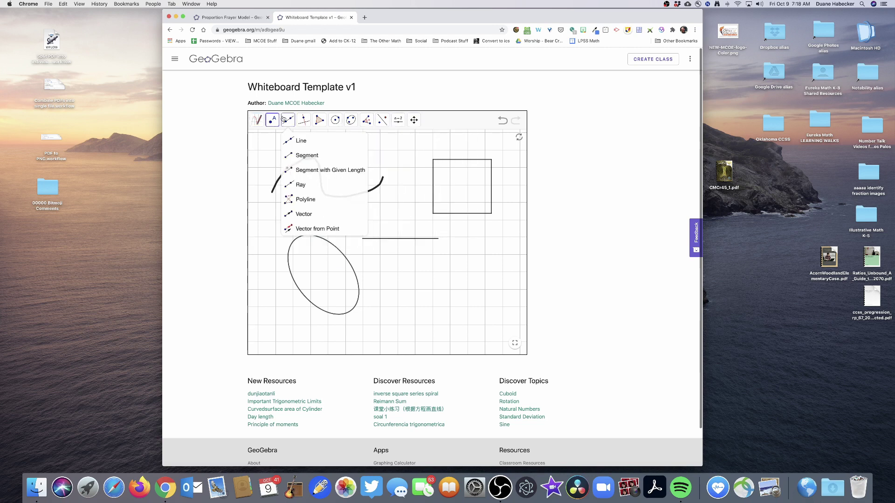
mouse_move(340, 122)
mouse_move(398, 120)
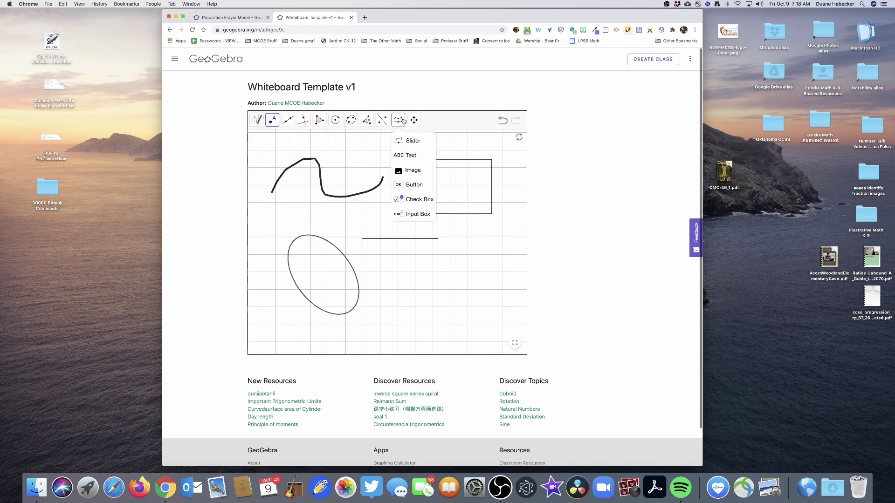
click(407, 169)
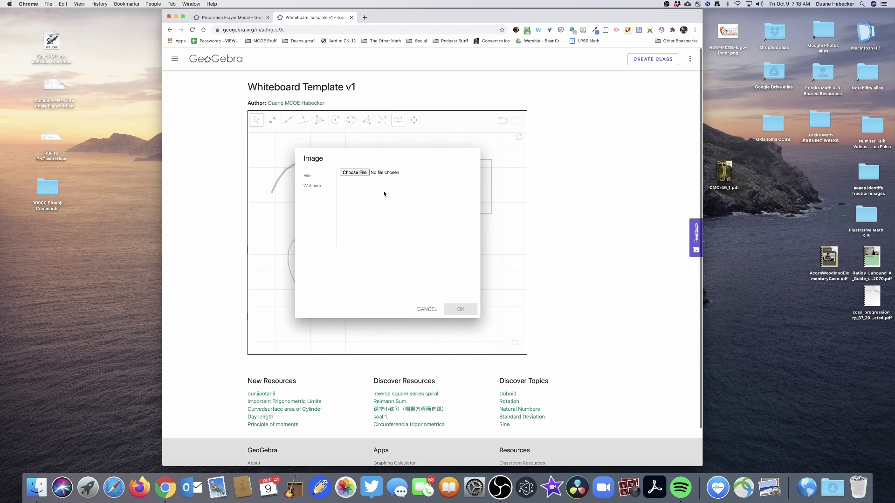
click(427, 309)
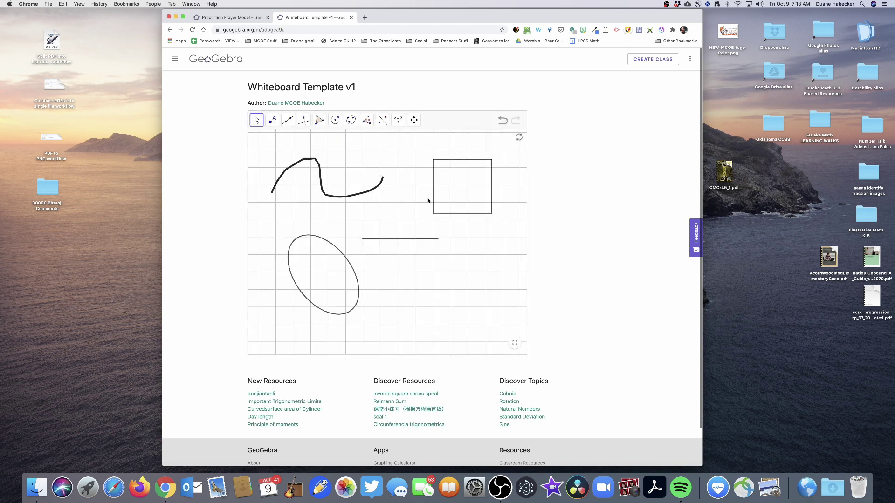
Select Move Graphics View, then show the activity's options menu.
click(412, 120)
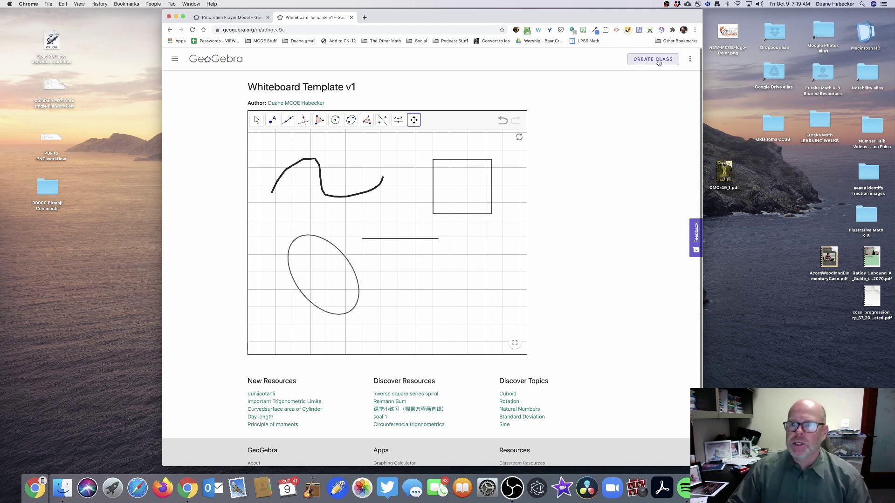
click(690, 58)
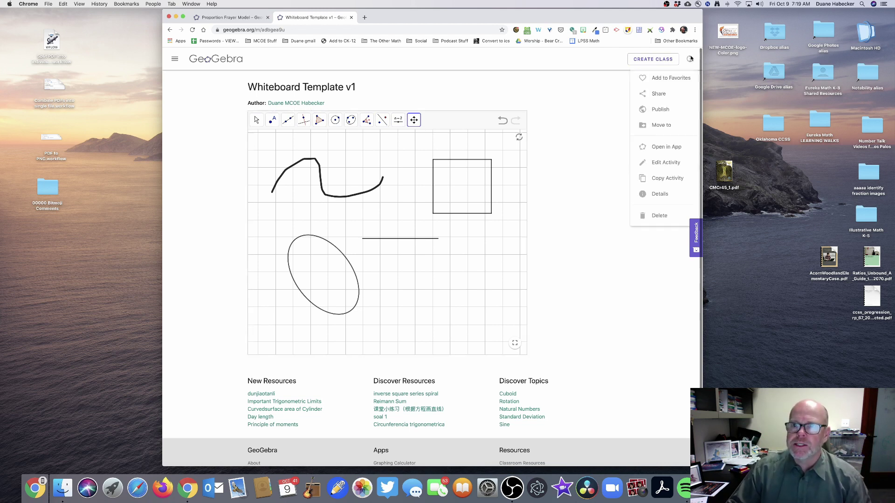
Edit the Whiteboard Template v1 applet and expand the Tools section of its menu.
click(665, 163)
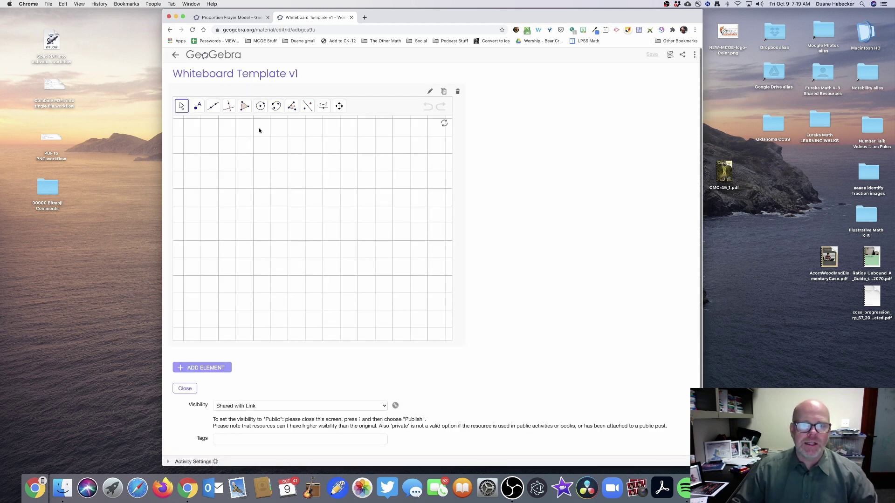
click(429, 91)
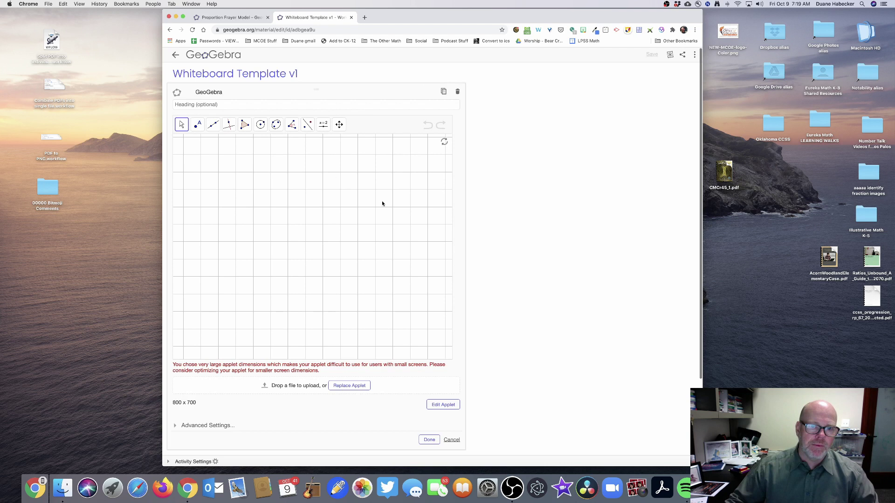
scroll(306, 404, down, 2)
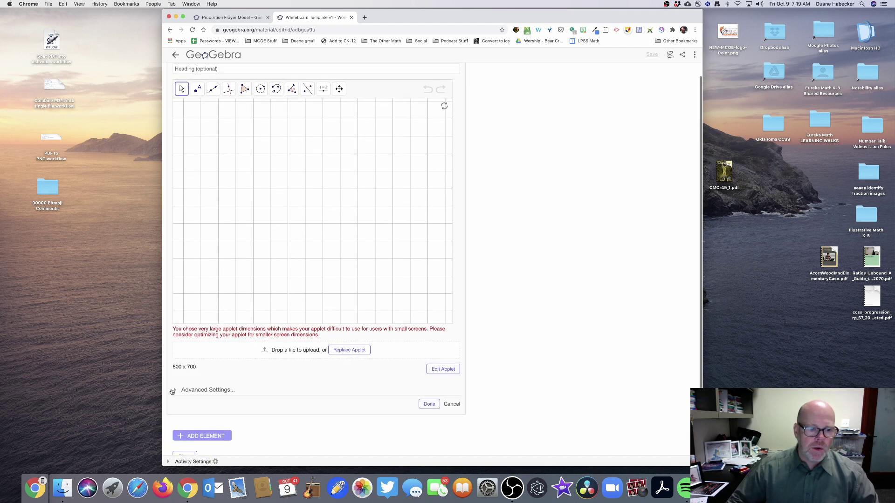
click(435, 371)
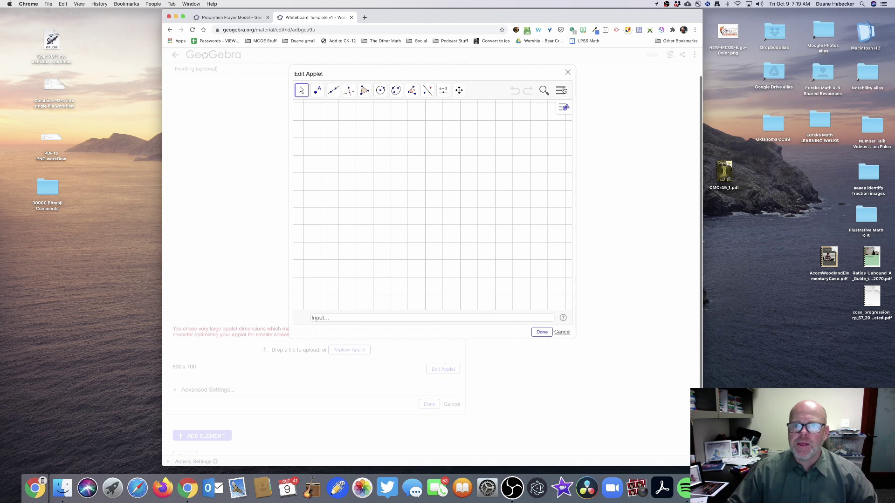
click(562, 92)
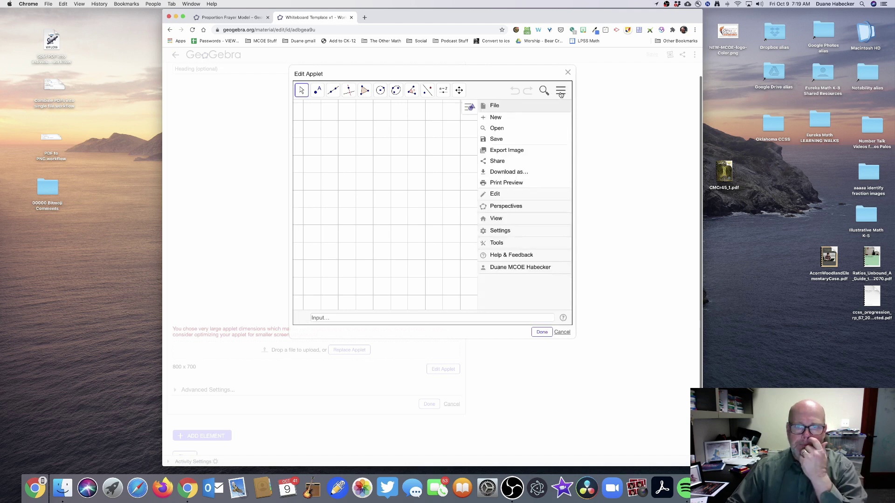
click(497, 243)
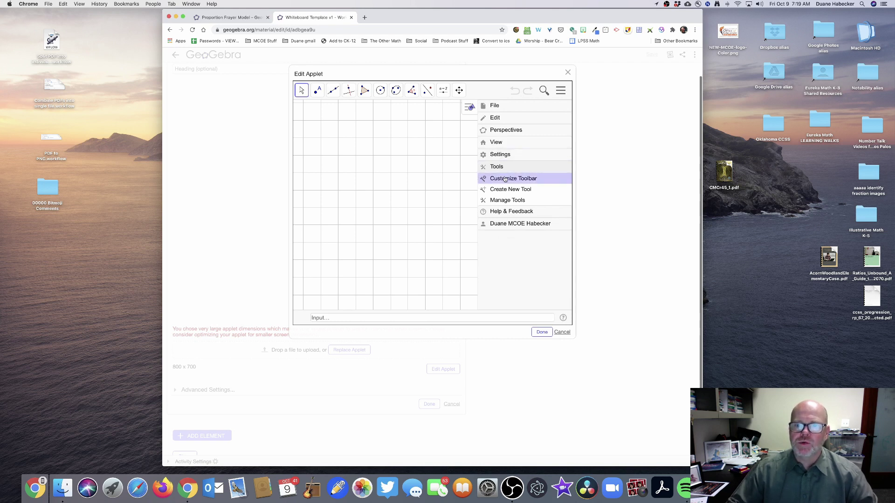
In Customize Toolbar, remove the Point, Line, Perpendicular Line, Polygon, Ellipse, Angle and Reflect groups.
click(506, 180)
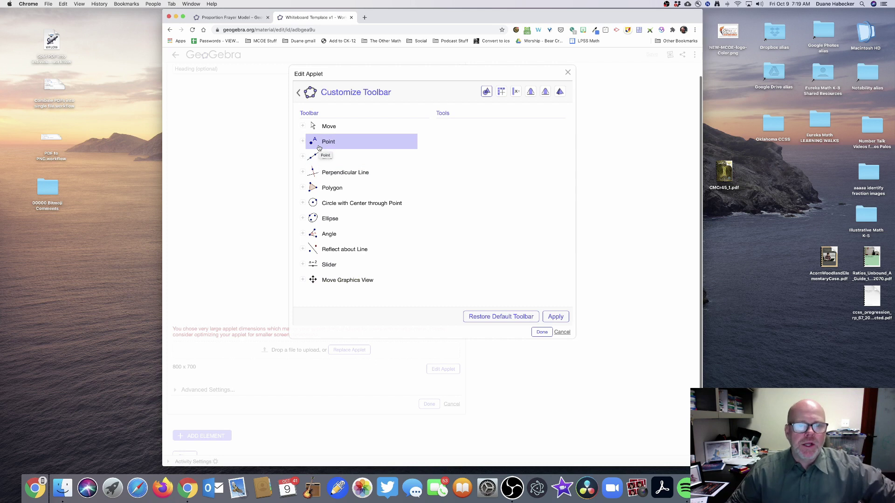
drag(320, 145, 457, 154)
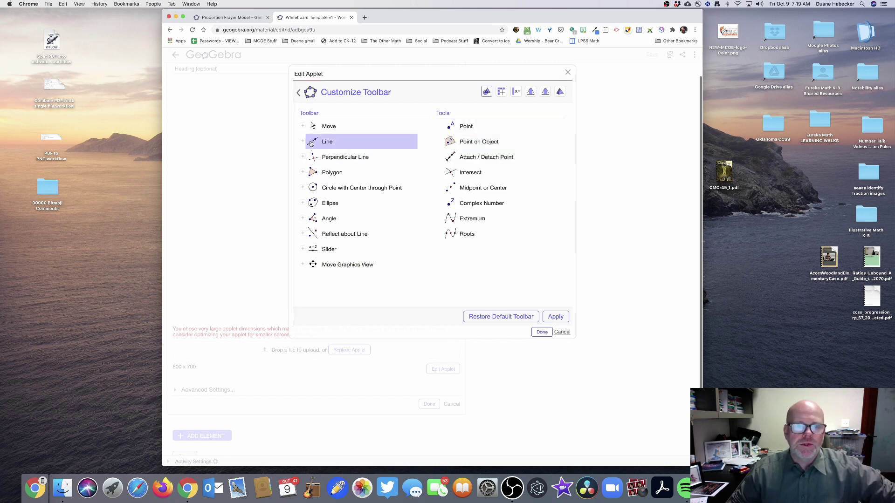
drag(321, 144, 443, 170)
drag(321, 142, 453, 167)
drag(326, 142, 471, 147)
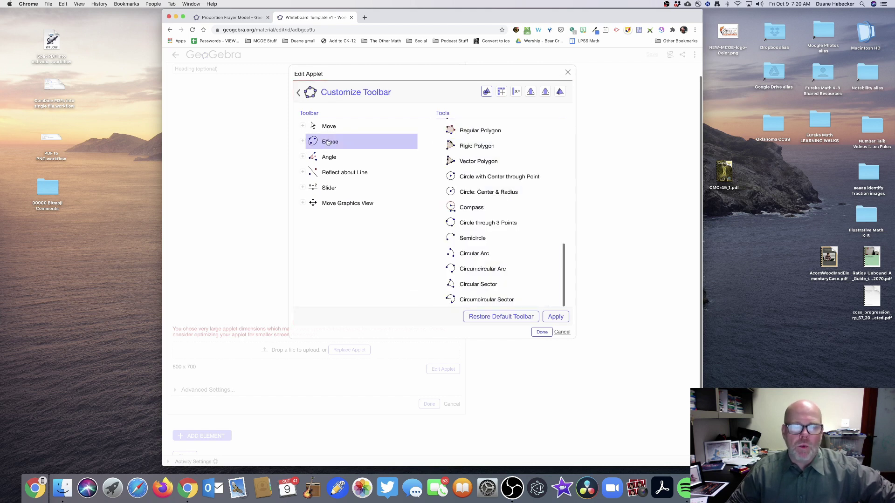
drag(328, 143, 445, 150)
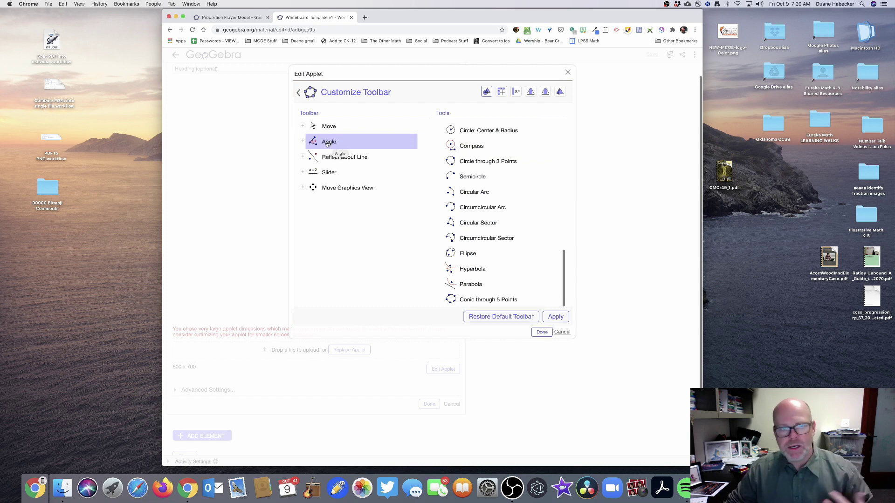
drag(328, 142, 447, 149)
drag(345, 142, 464, 149)
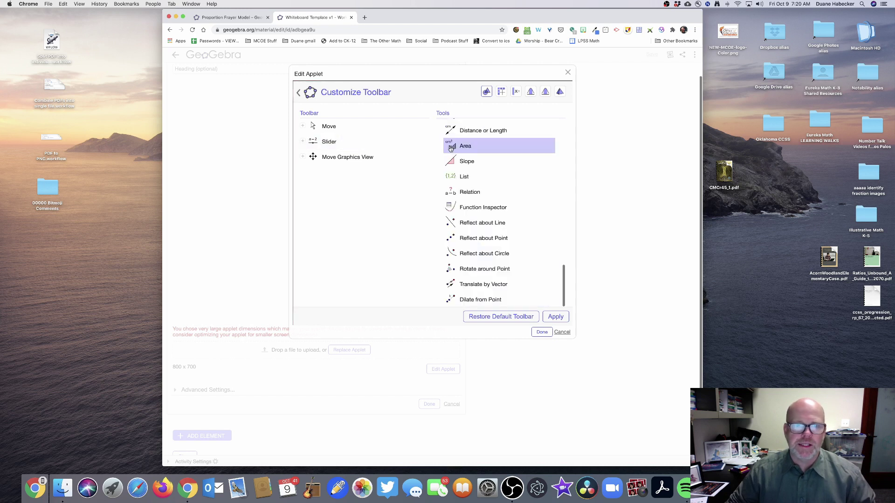
Split Pen and Freehand Shape out of the Move group as separate toolbar groups, Pen first.
click(326, 127)
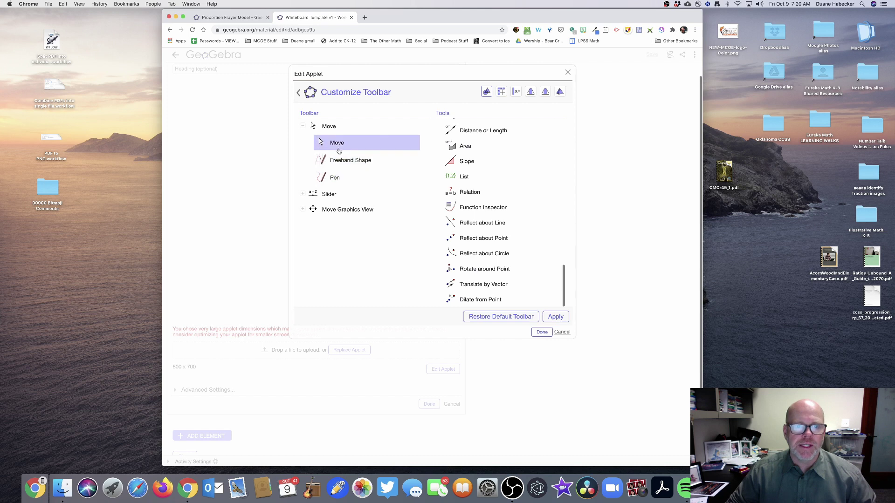
drag(335, 145, 330, 131)
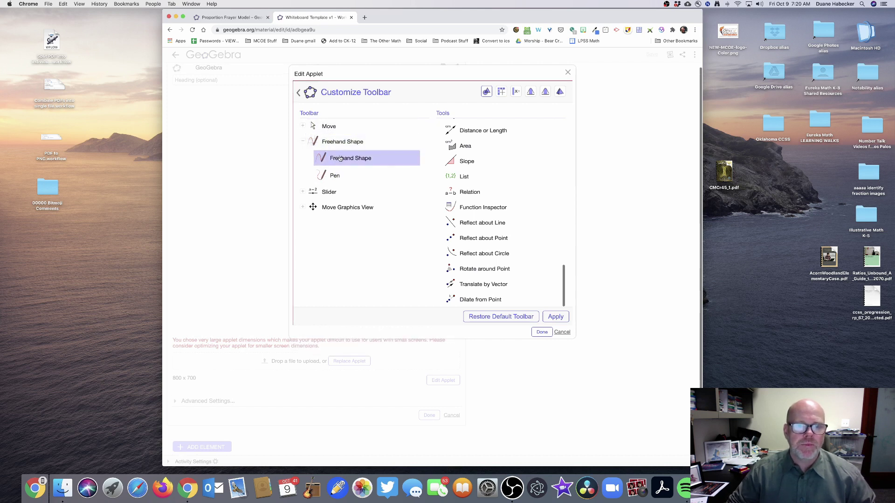
drag(329, 158, 334, 146)
click(332, 161)
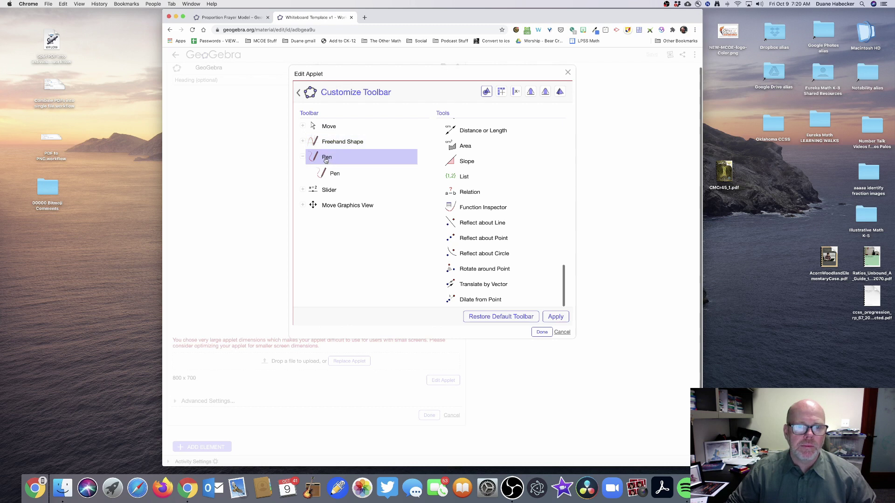
drag(326, 160, 311, 132)
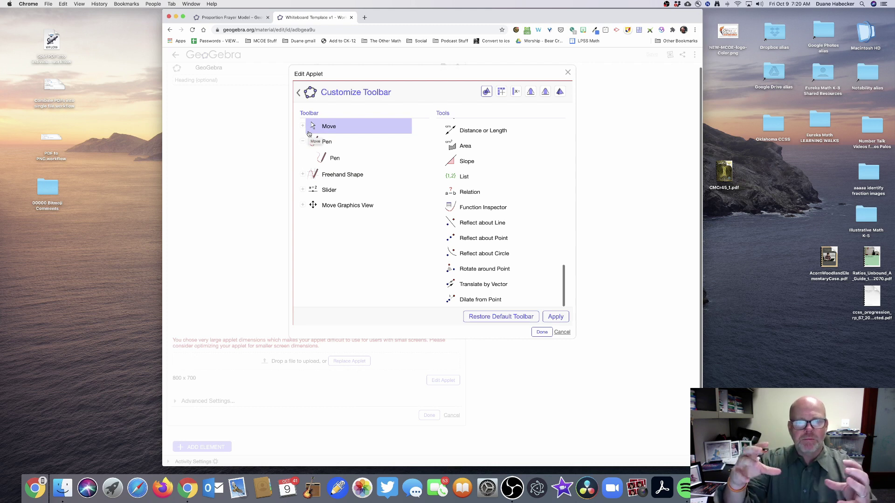
click(303, 142)
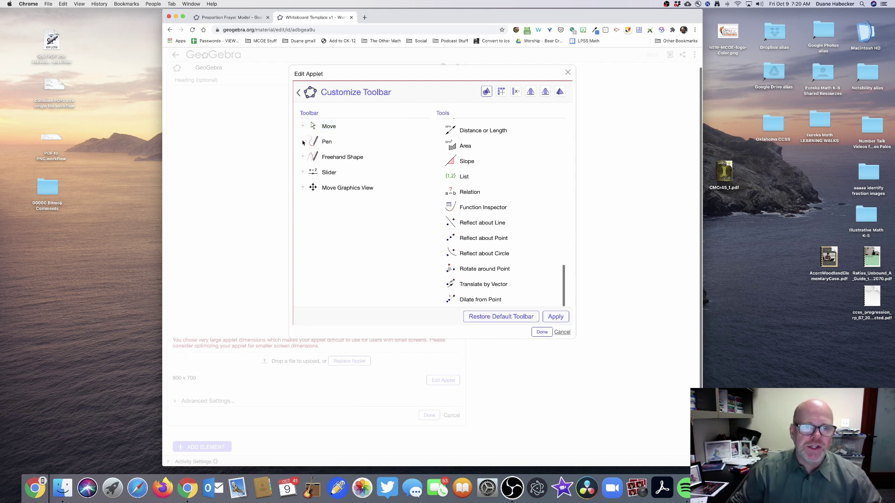
click(302, 124)
click(302, 124)
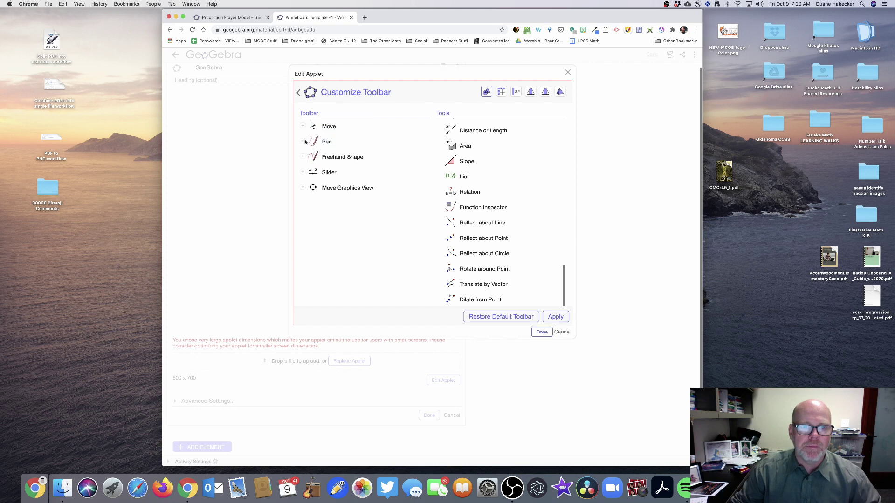
click(304, 142)
click(304, 142)
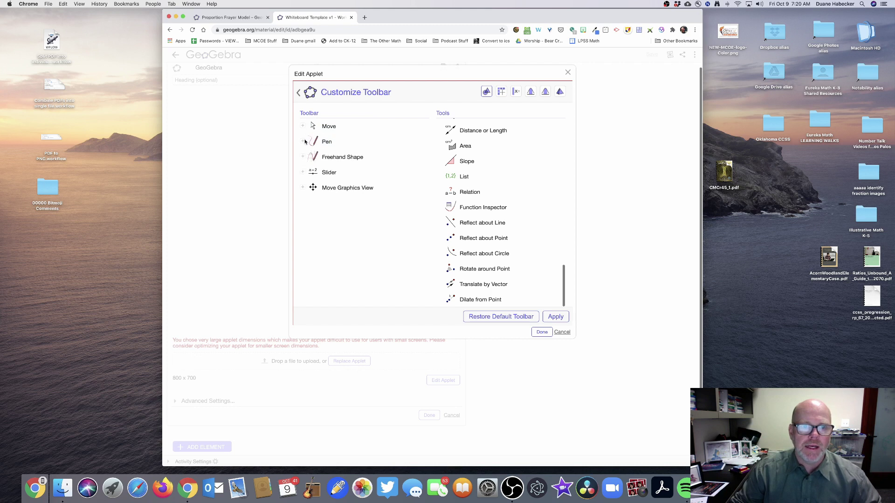
Make Text and Image standalone toolbar groups, then remove the Slider group.
click(303, 173)
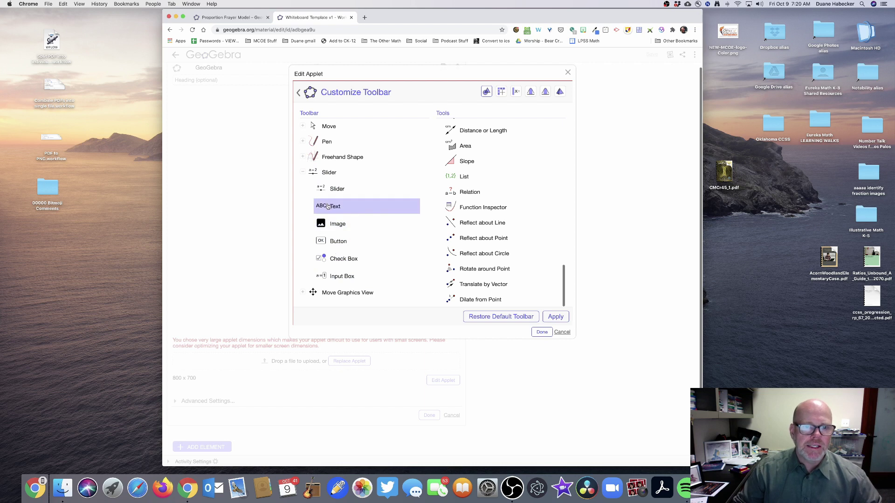
drag(327, 207, 313, 173)
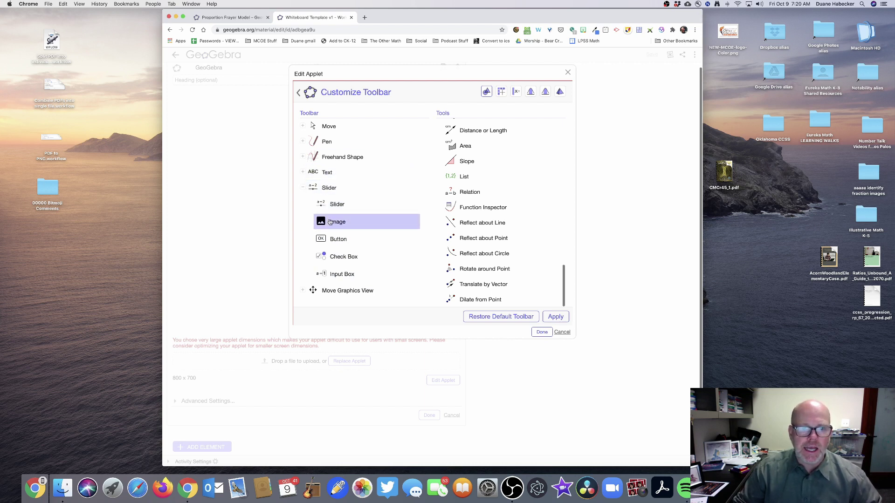
drag(321, 222, 320, 191)
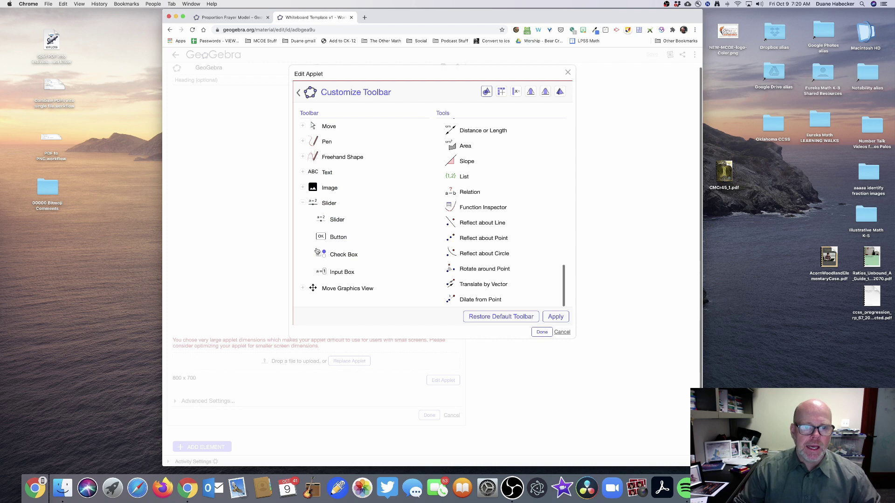
click(302, 203)
drag(354, 203, 465, 206)
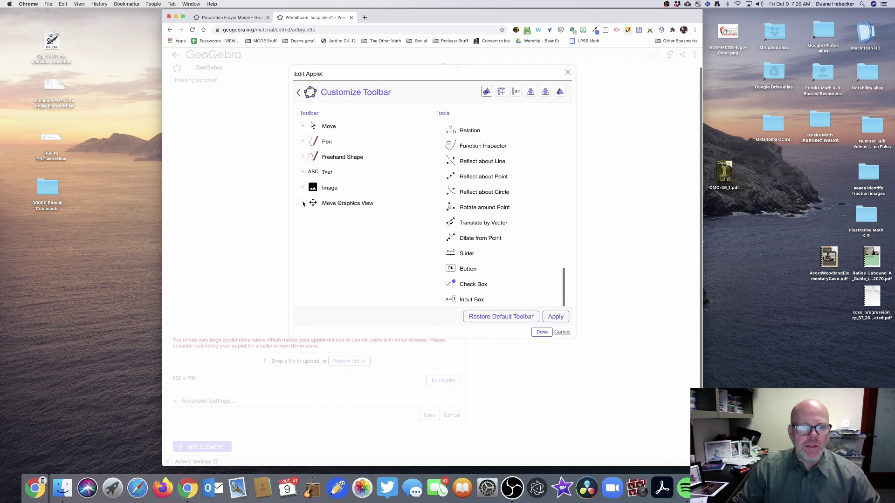
Split Move Graphics View, Zoom In, Zoom Out and Delete into their own toolbar groups.
click(303, 203)
scroll(326, 215, down, 2)
scroll(331, 219, up, 1)
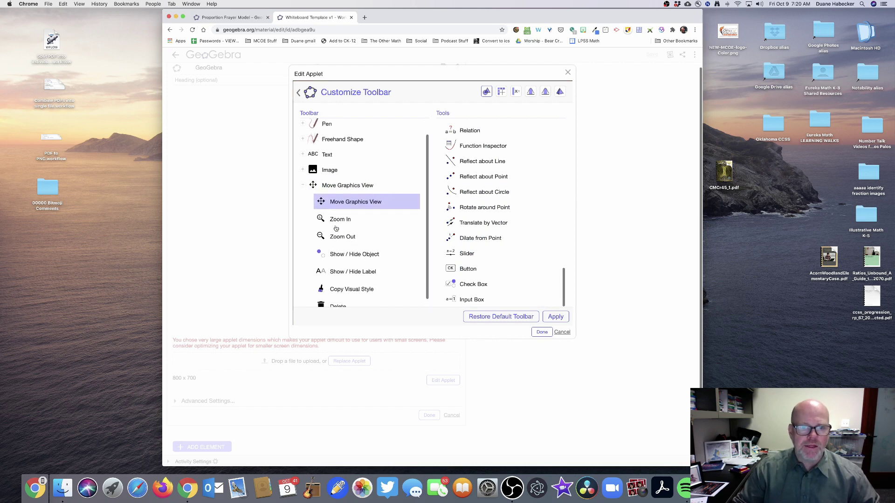
drag(337, 211, 331, 192)
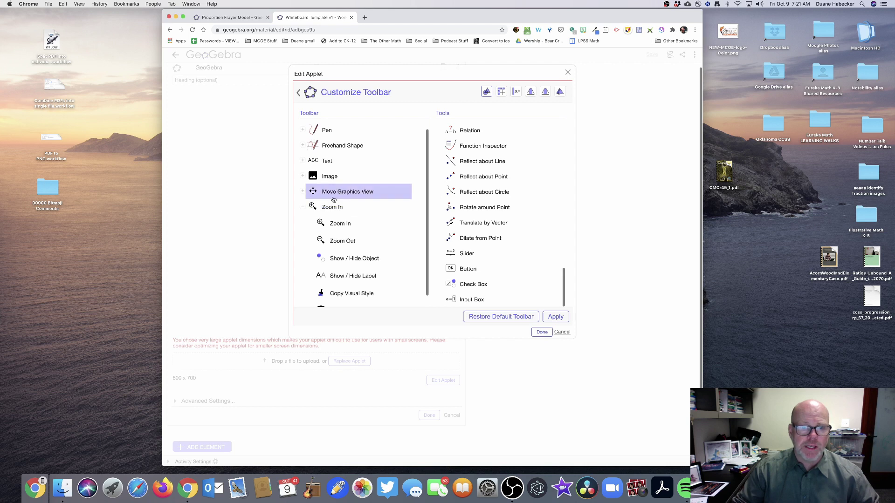
drag(339, 223, 329, 208)
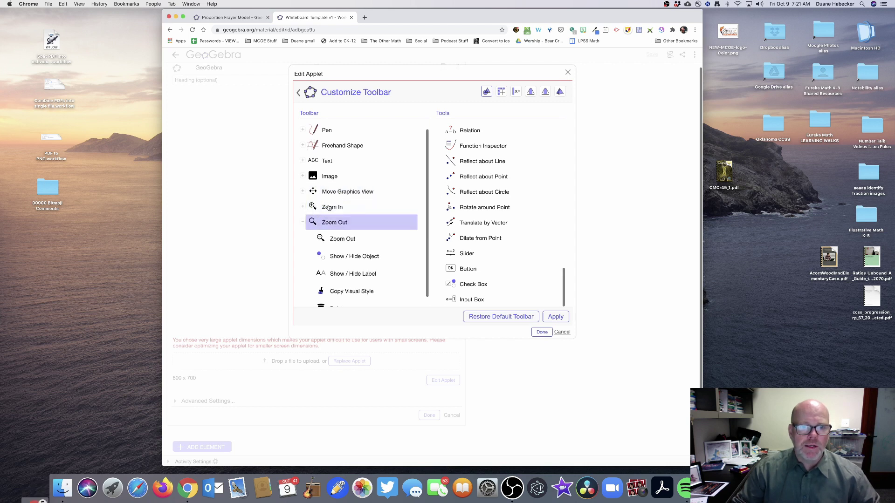
mouse_move(332, 239)
mouse_down()
mouse_move(332, 223)
mouse_move(336, 229)
mouse_up()
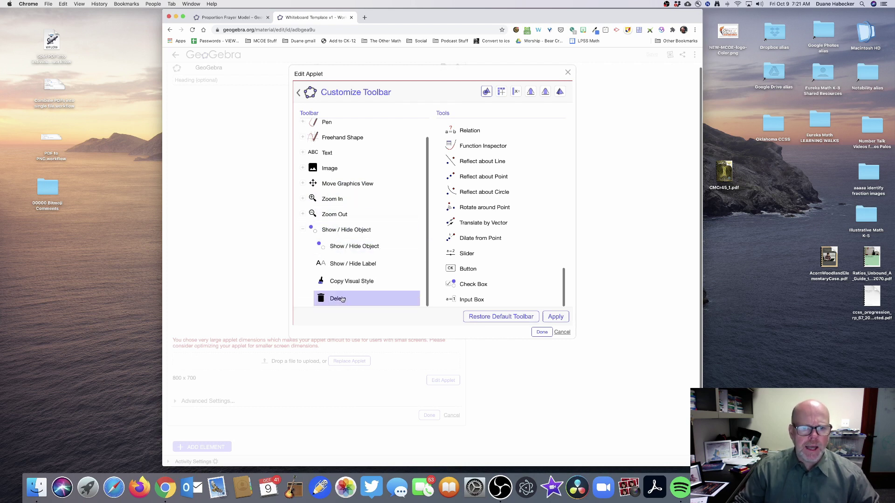
drag(342, 300, 325, 235)
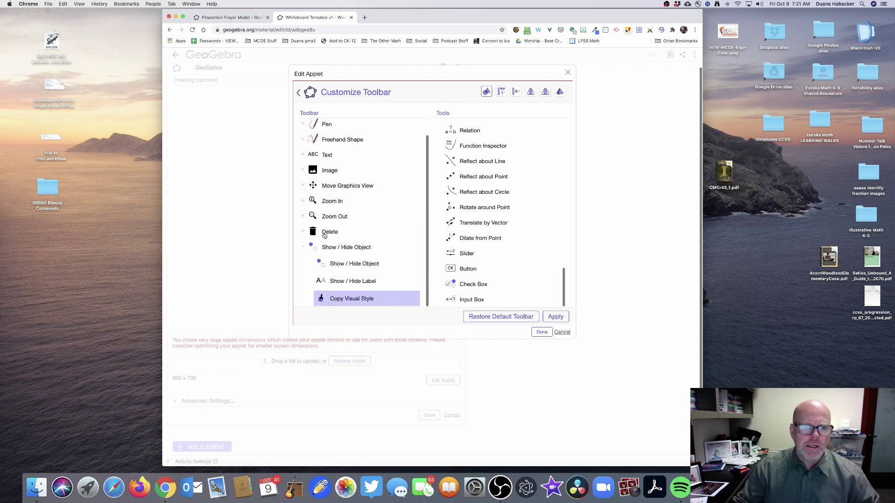
Remove the Show / Hide Object group, place Move Graphics View below Move, and Image above Text.
click(304, 246)
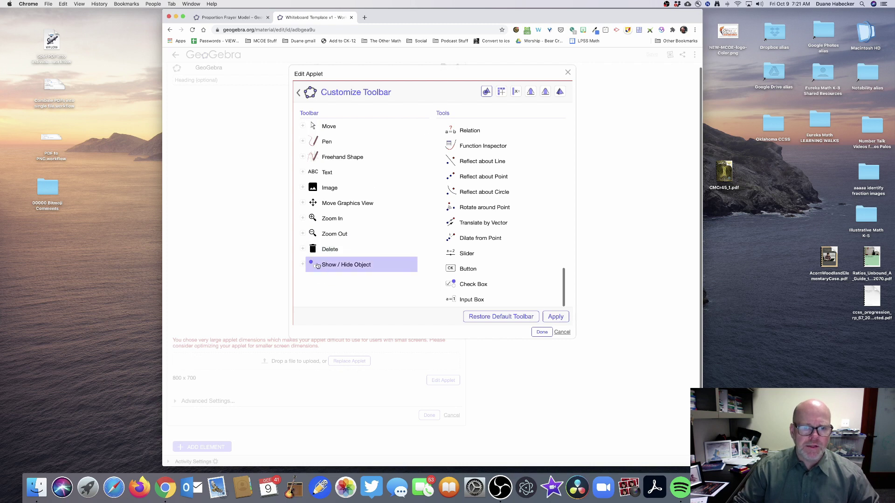
click(308, 265)
click(308, 265)
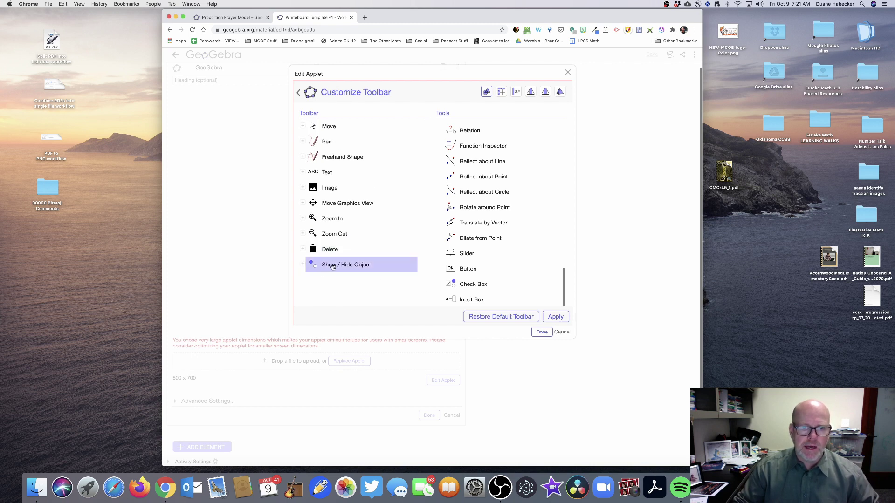
drag(308, 266, 470, 251)
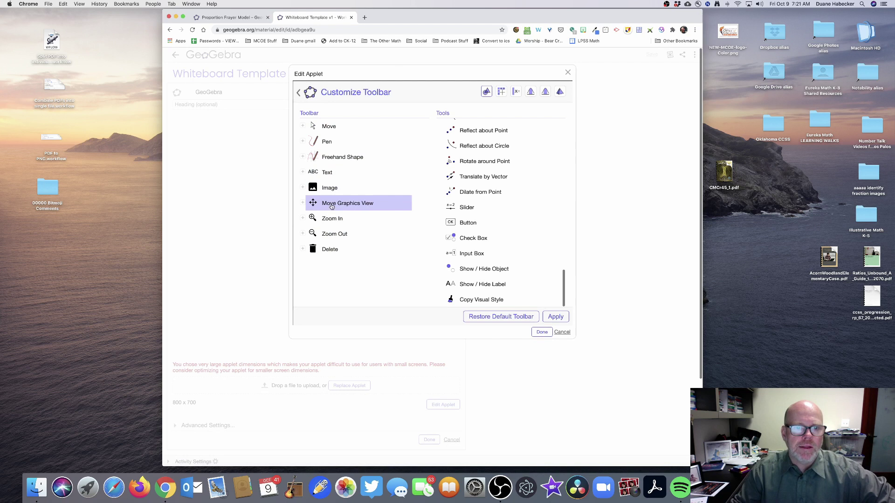
drag(328, 204, 327, 144)
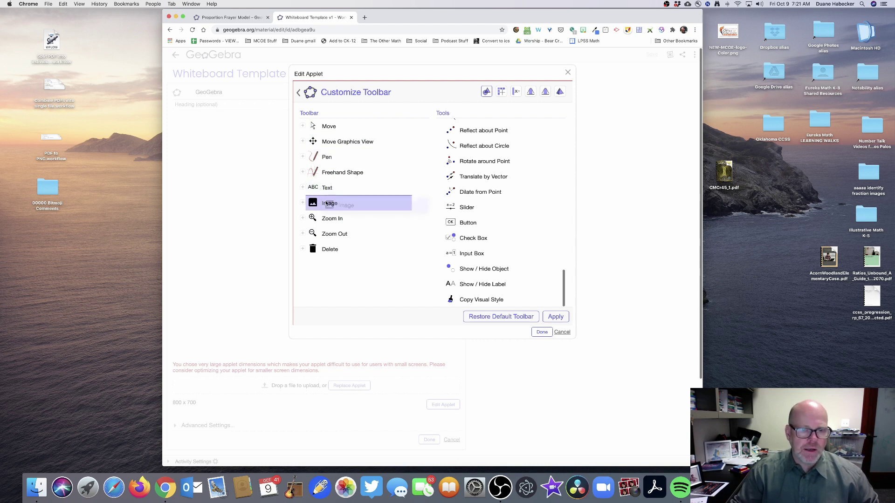
drag(321, 203, 321, 188)
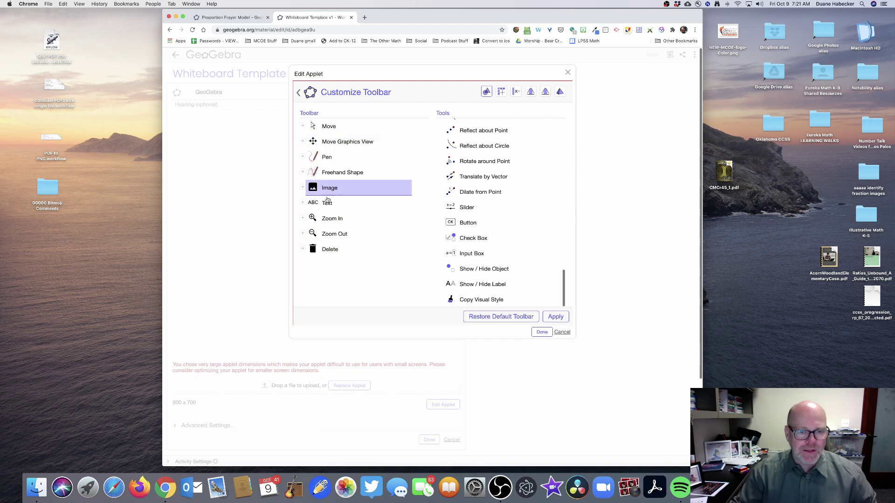
Apply the custom toolbar, finish editing, and save and close the activity.
click(556, 317)
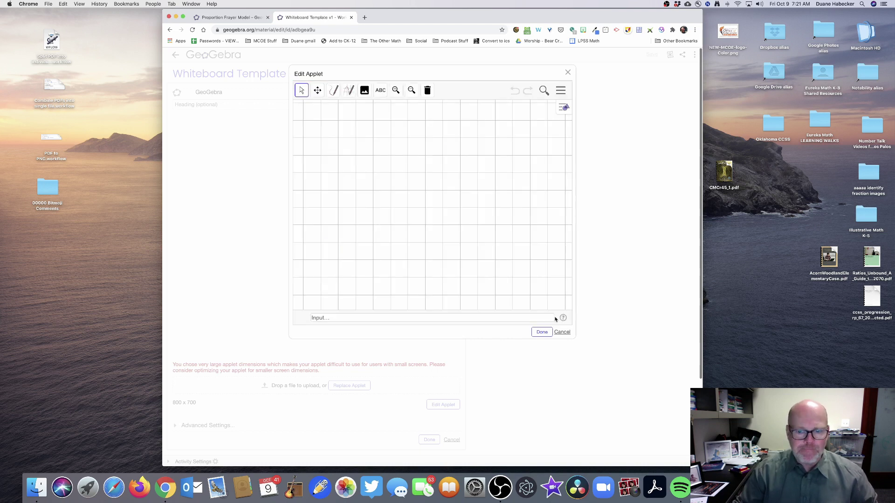
click(542, 332)
scroll(517, 363, down, 1)
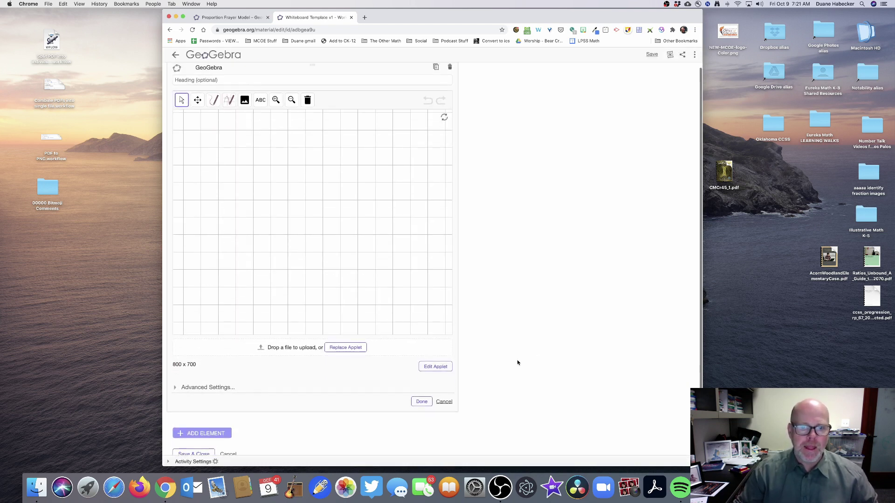
click(422, 401)
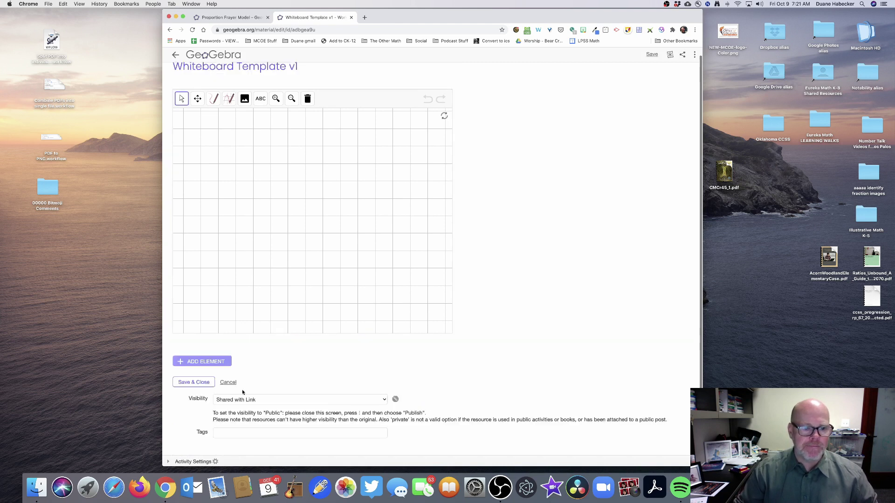
click(186, 383)
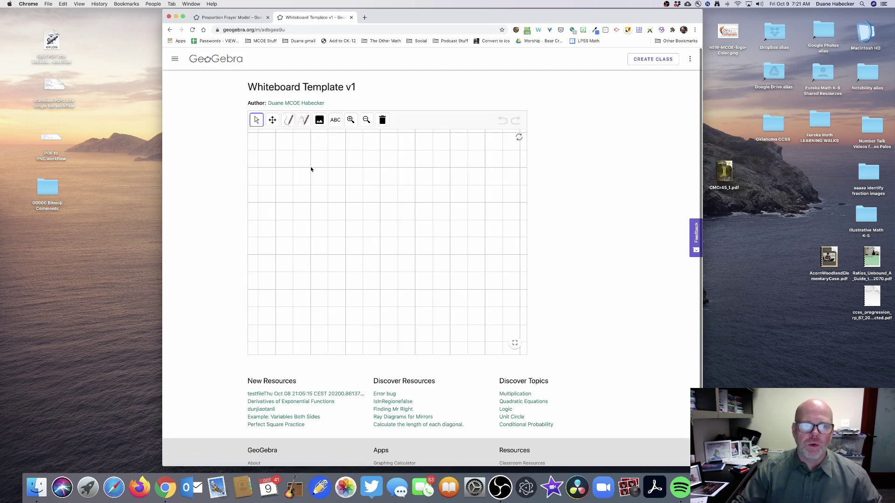
Draw a pen squiggle and a freehand oval on the published whiteboard.
click(288, 120)
mouse_move(266, 180)
mouse_down()
mouse_move(322, 178)
mouse_move(385, 192)
mouse_up()
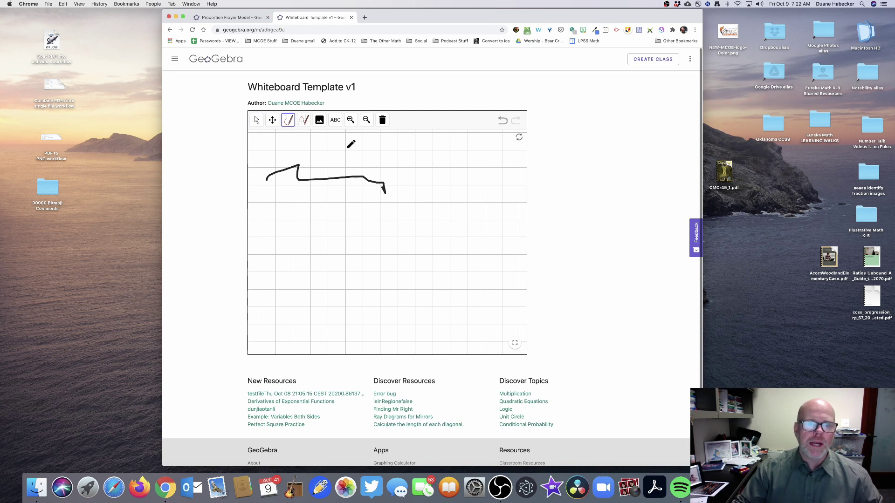
click(304, 119)
mouse_move(262, 225)
mouse_down()
mouse_move(355, 256)
mouse_move(263, 256)
mouse_move(271, 220)
mouse_up()
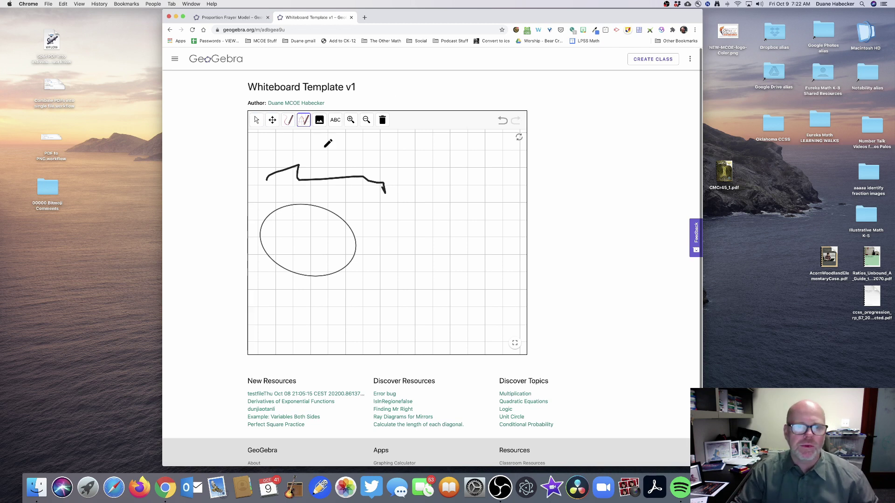
Insert the portrait photo from the Google Drive personal folder onto the whiteboard.
click(321, 120)
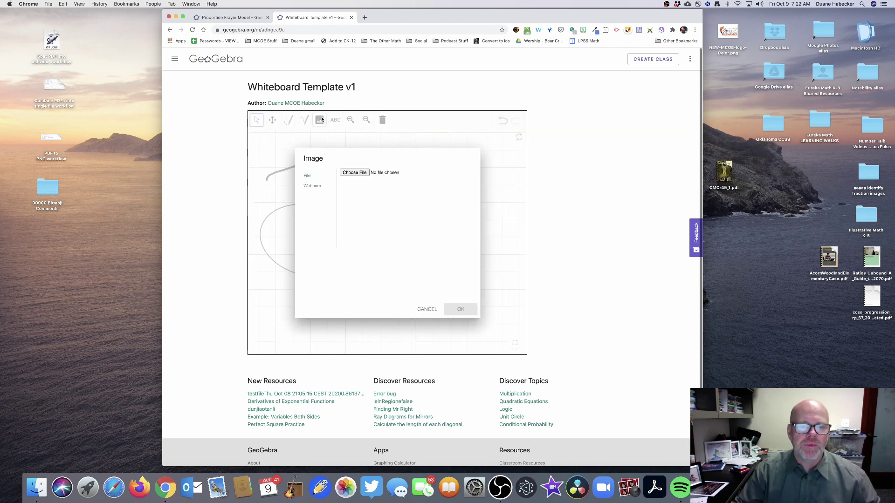
click(359, 172)
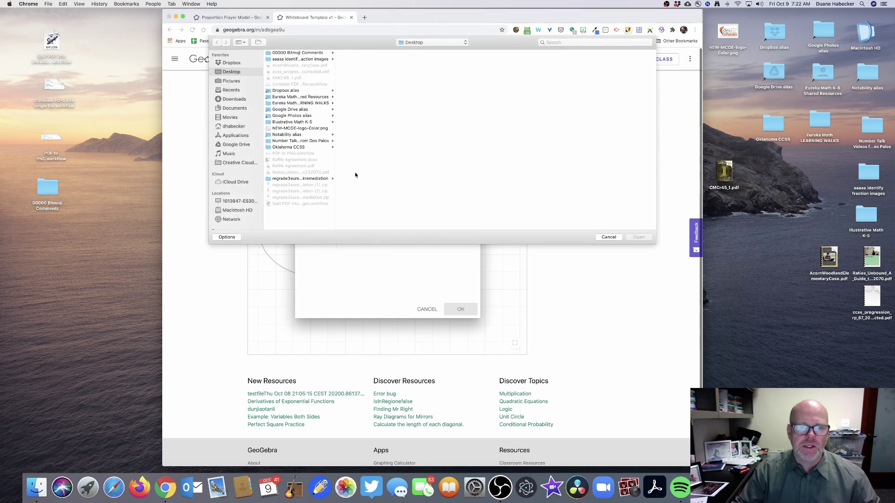
click(269, 110)
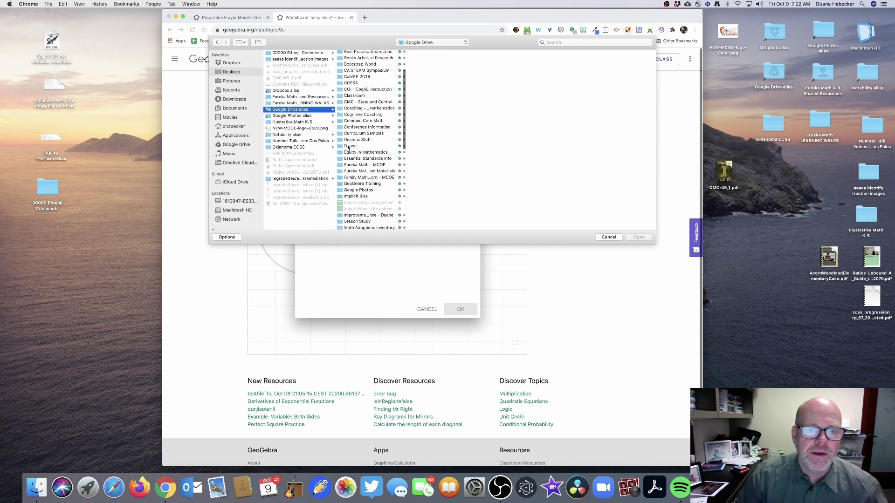
click(350, 145)
click(419, 104)
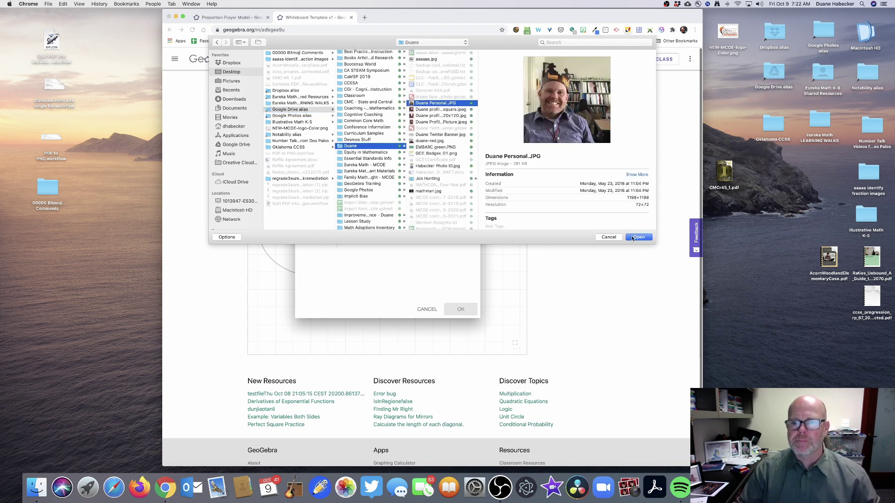
click(632, 238)
click(454, 313)
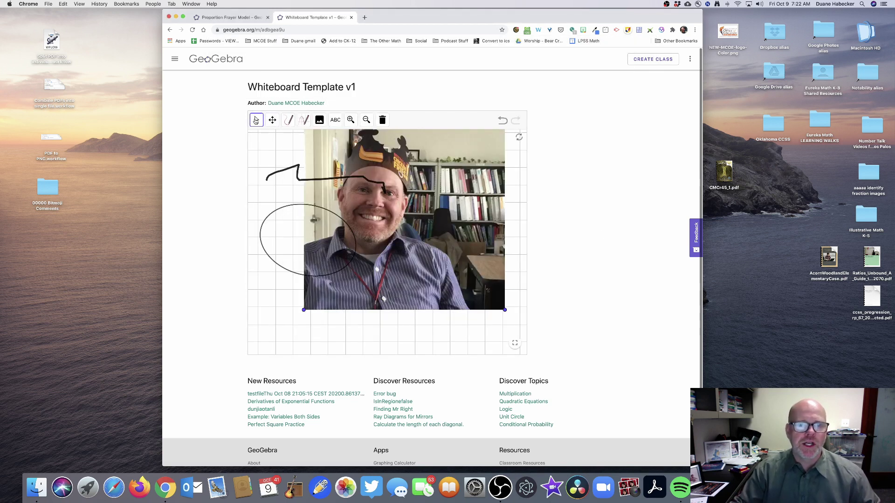
With the Move tool, shrink the photo and drag it to the grid's top-right corner.
click(257, 120)
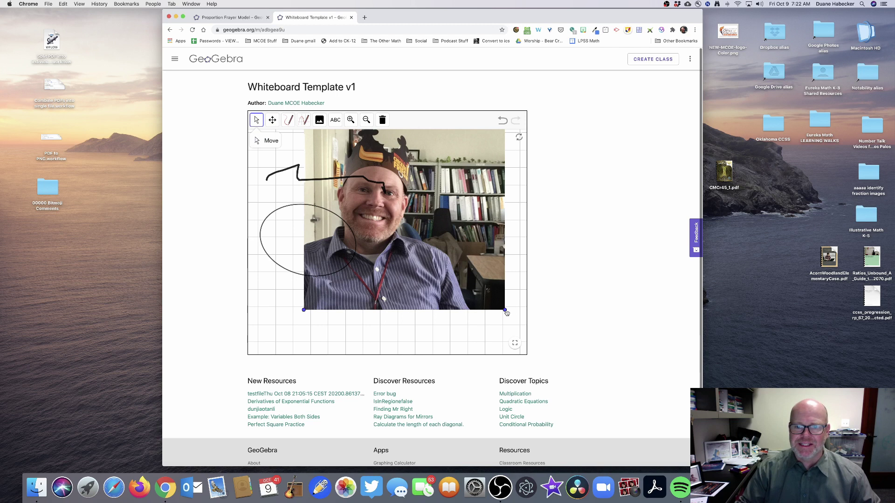
drag(506, 310, 447, 309)
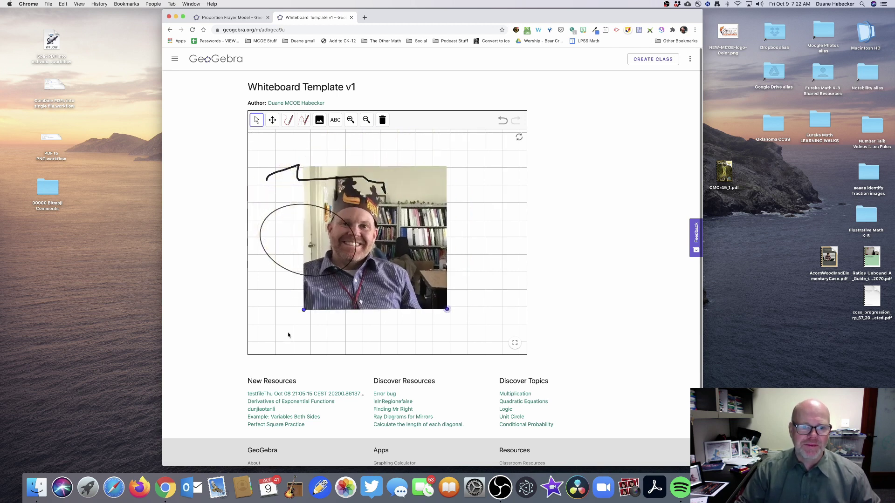
drag(304, 311, 349, 310)
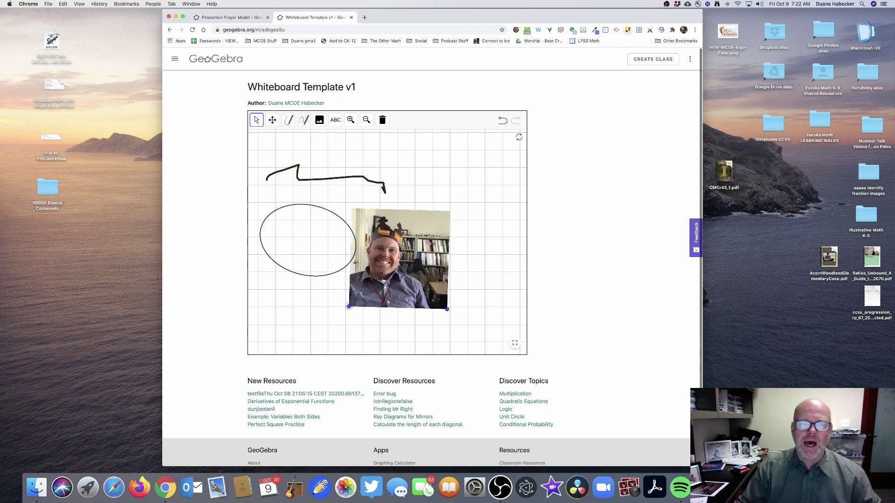
drag(385, 279, 444, 212)
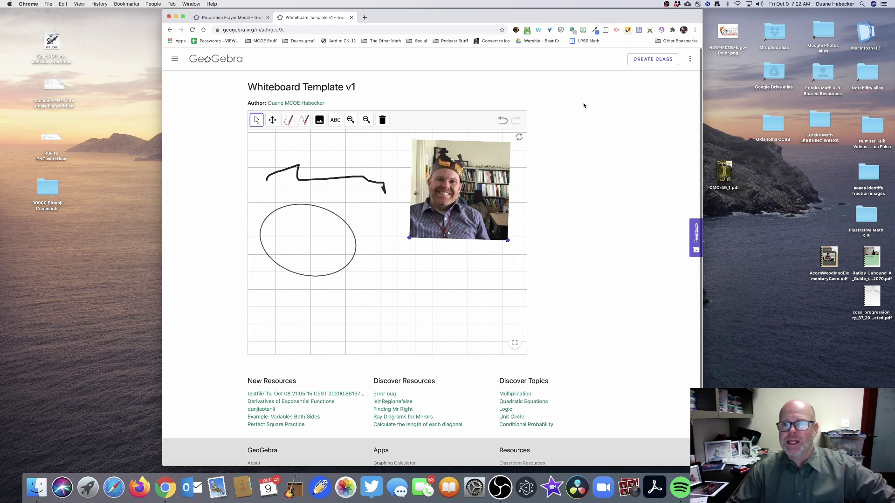
Dismiss the Create Class dialog, then choose Edit Activity from the three-dot menu.
click(646, 59)
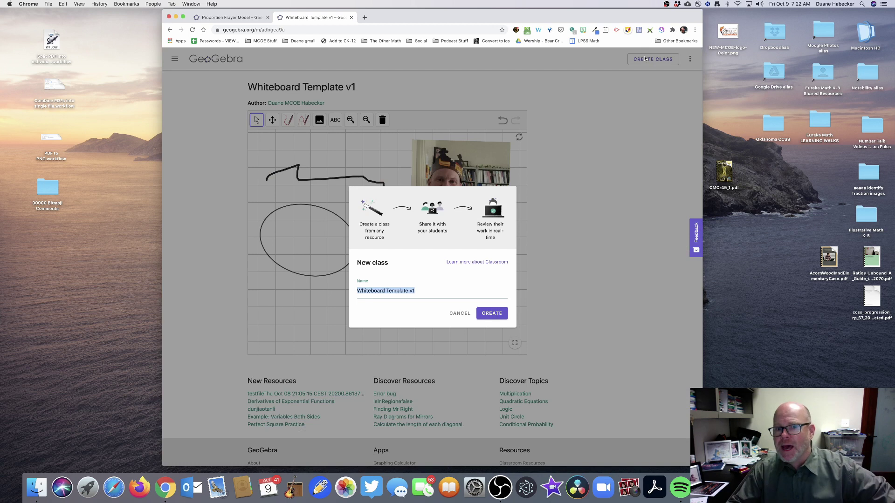
click(490, 314)
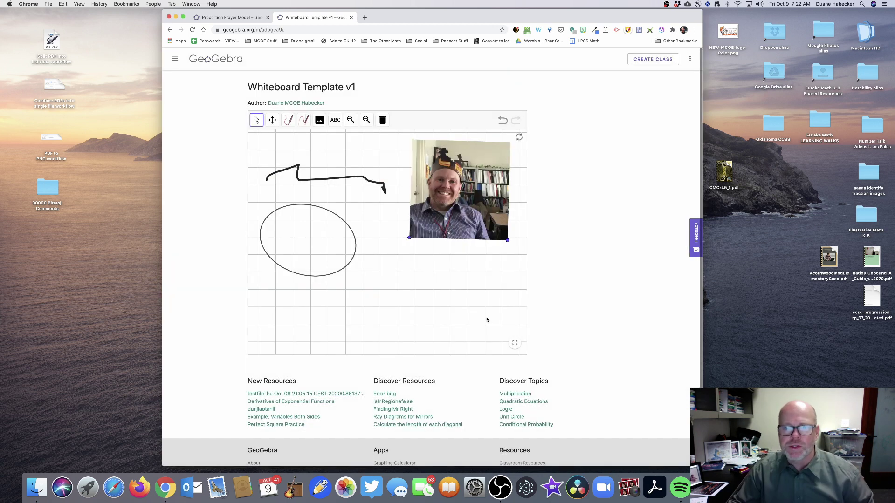
click(690, 61)
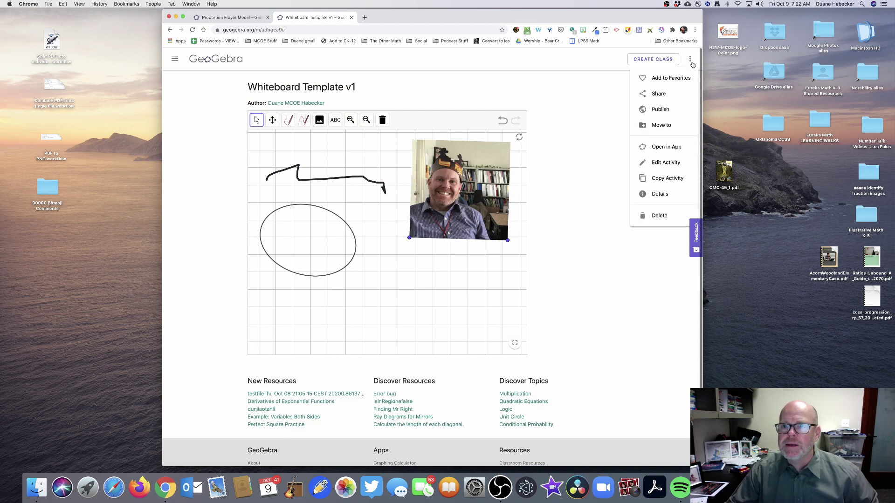
click(297, 77)
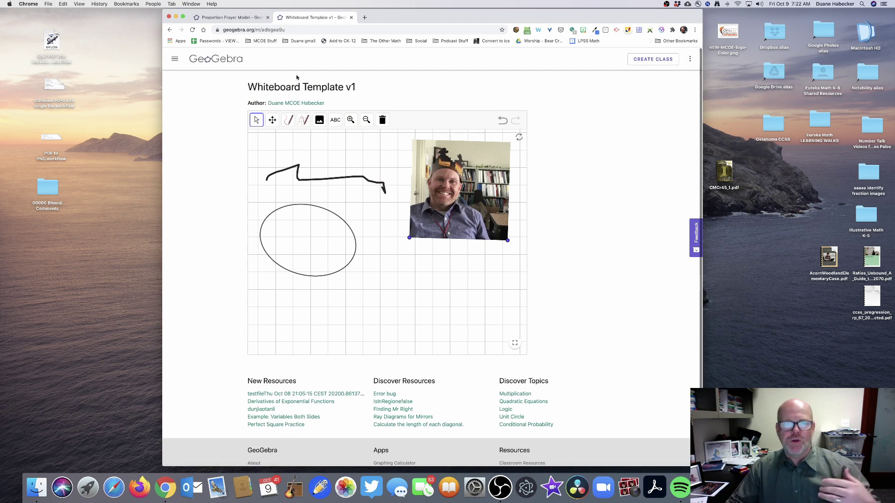
click(691, 61)
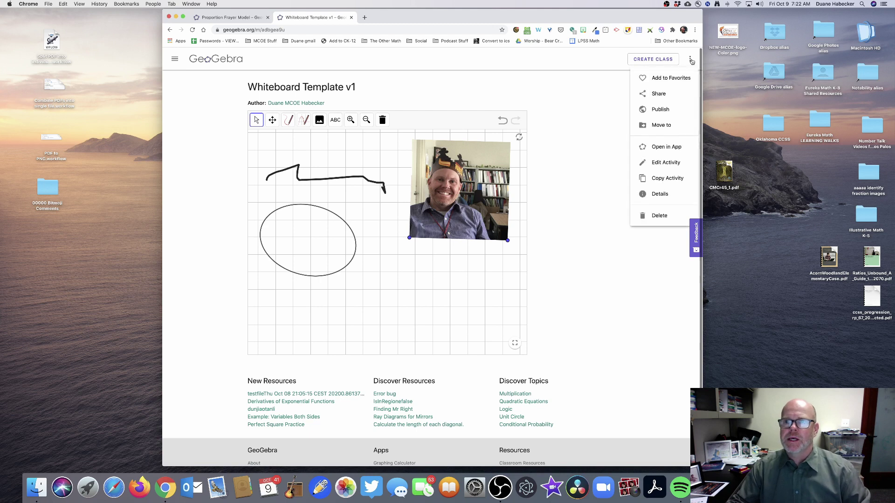
click(658, 163)
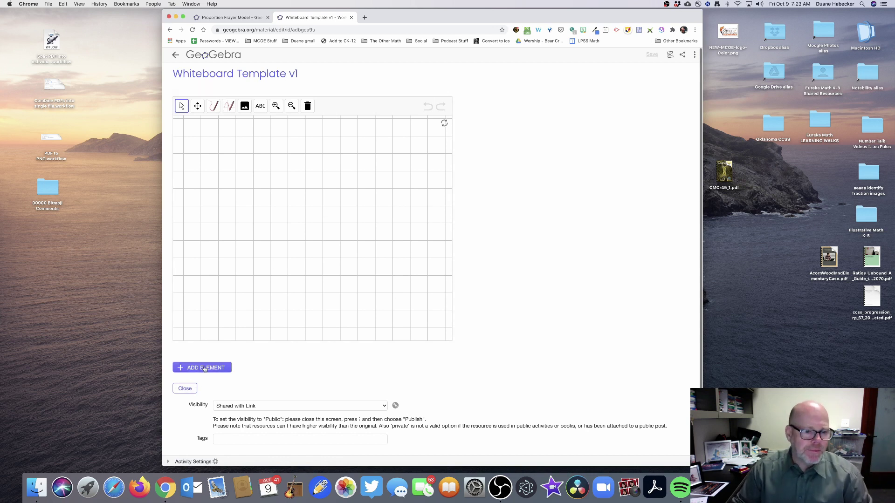
In the applet's Advanced Settings, set the height to 600 and apply.
click(430, 92)
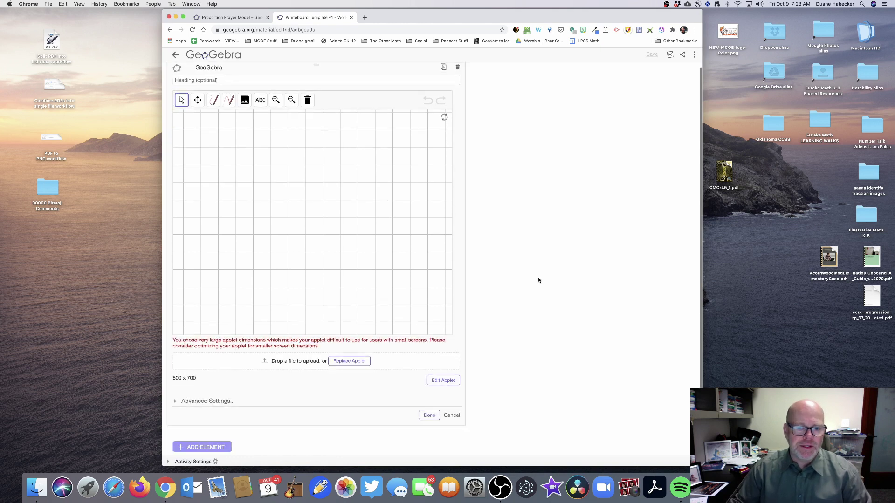
scroll(479, 280, down, 4)
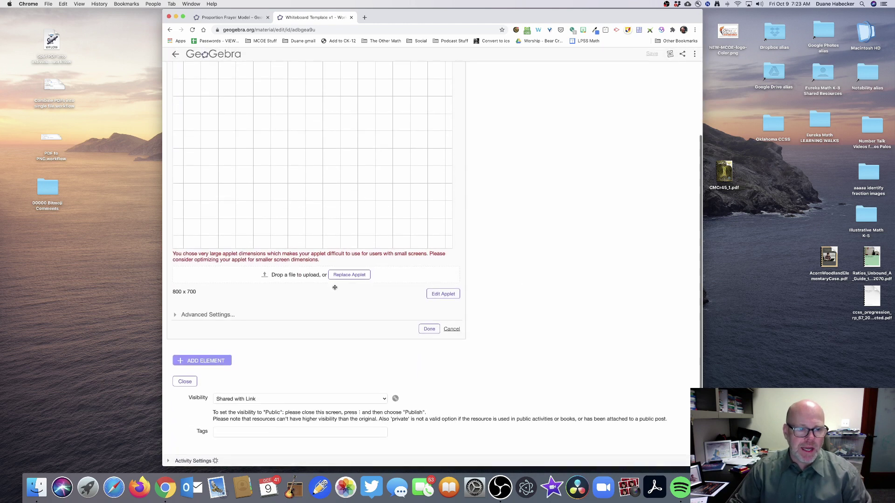
click(195, 317)
double_click(200, 331)
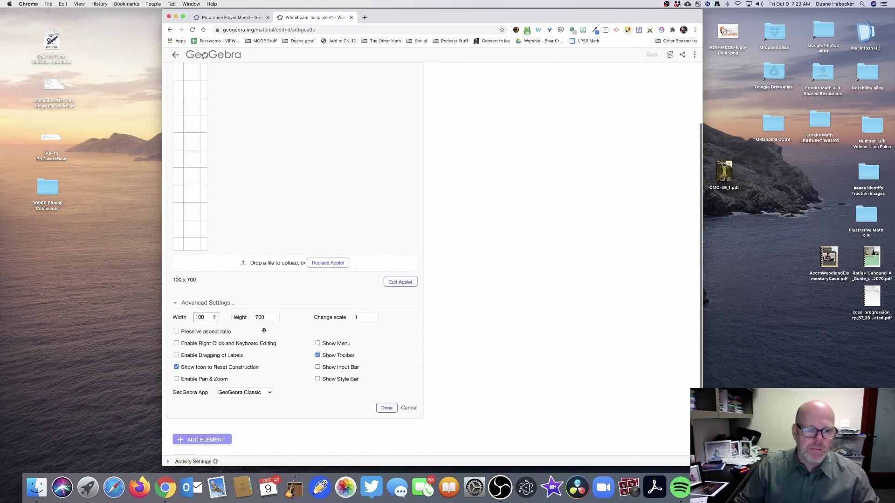
double_click(260, 317)
text(600)
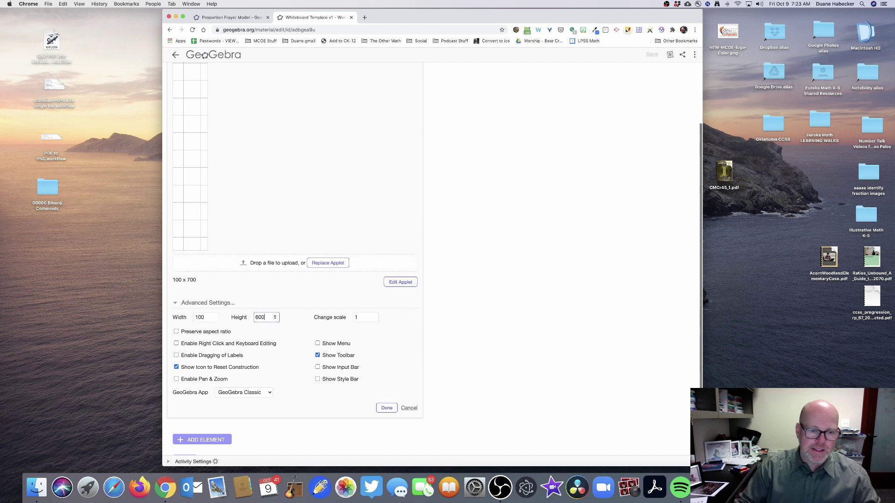
click(386, 408)
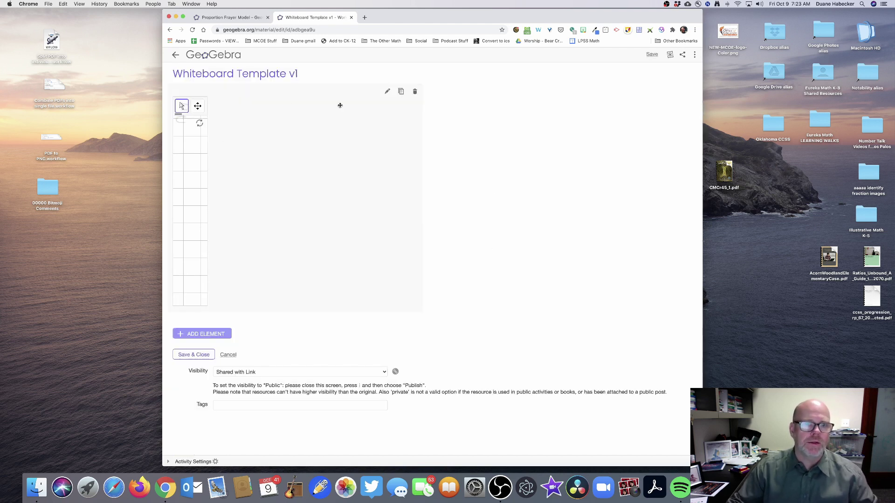
Correct the applet width to 1000, giving a 1000 × 600 applet.
click(386, 92)
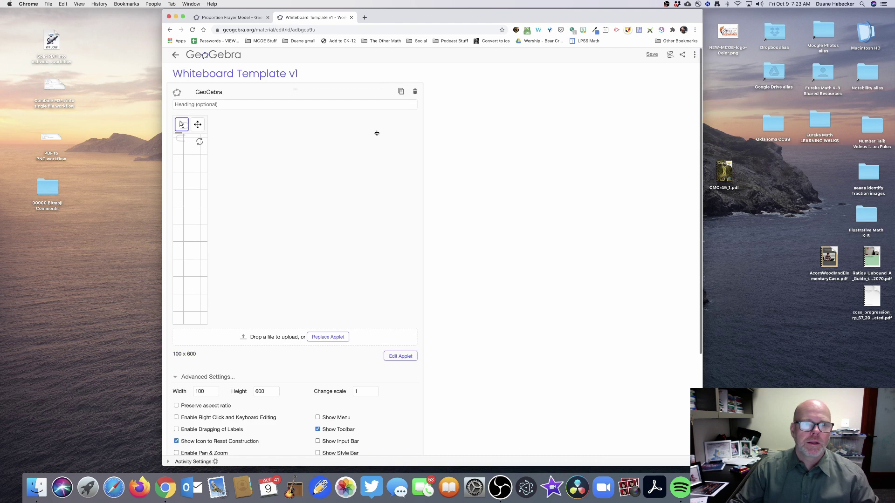
click(206, 393)
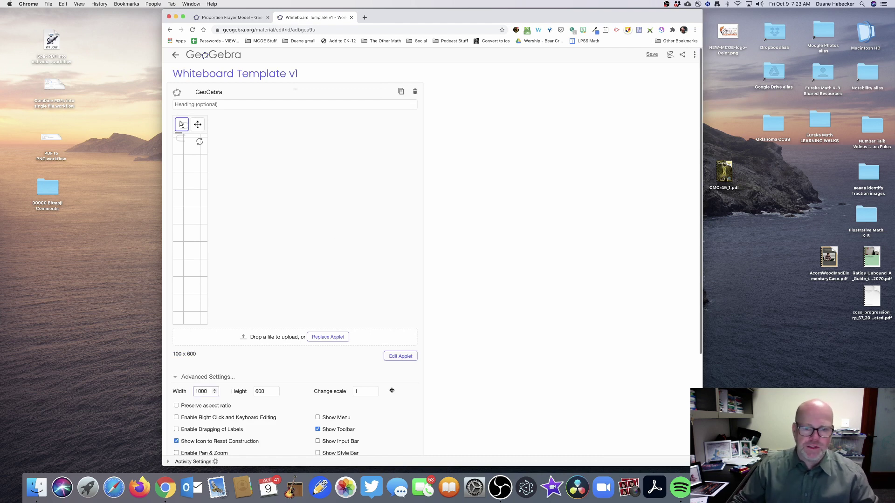
text(0)
scroll(321, 324, down, 5)
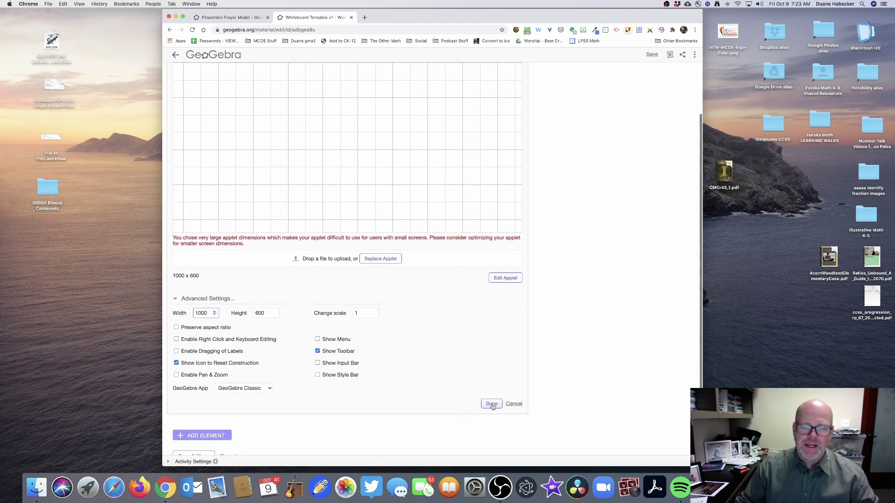
click(491, 403)
mouse_move(378, 137)
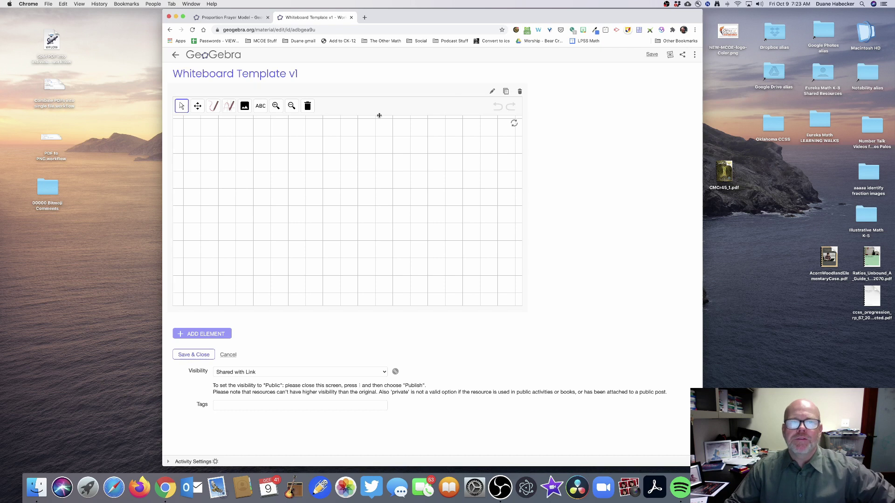
Duplicate the whiteboard applet twice for three copies, then Save & Close the activity.
click(506, 91)
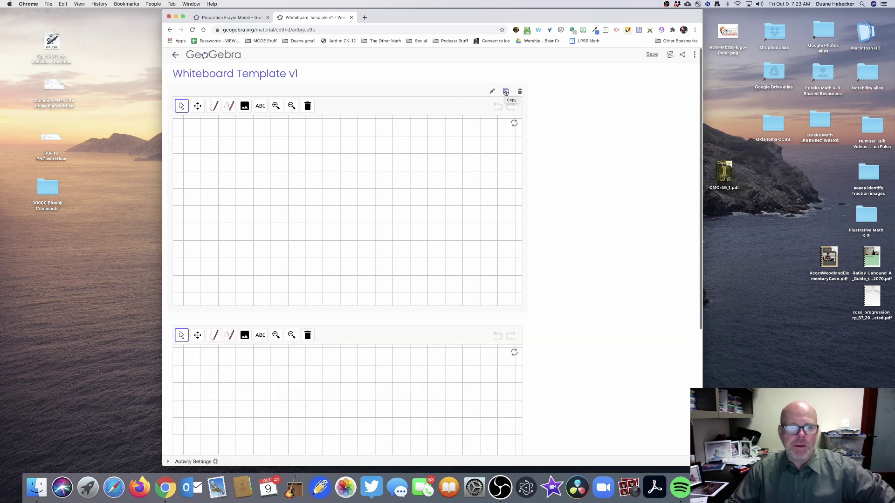
scroll(373, 265, down, 5)
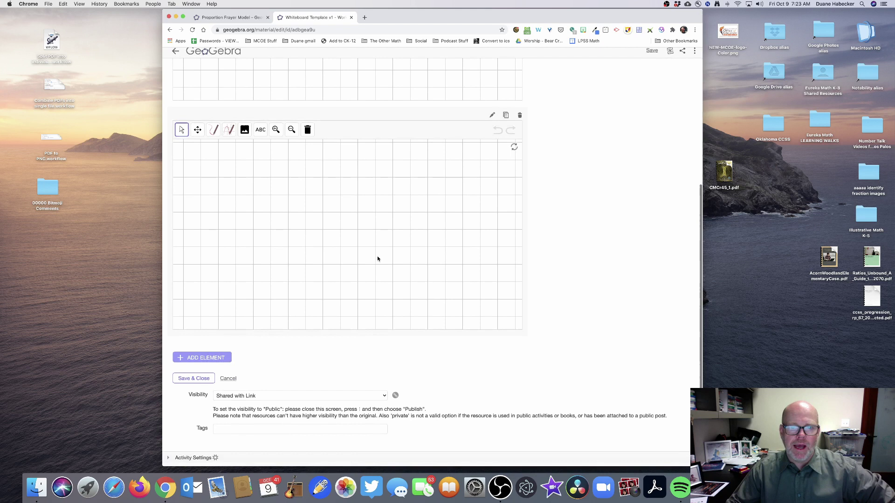
click(506, 120)
scroll(500, 280, down, 5)
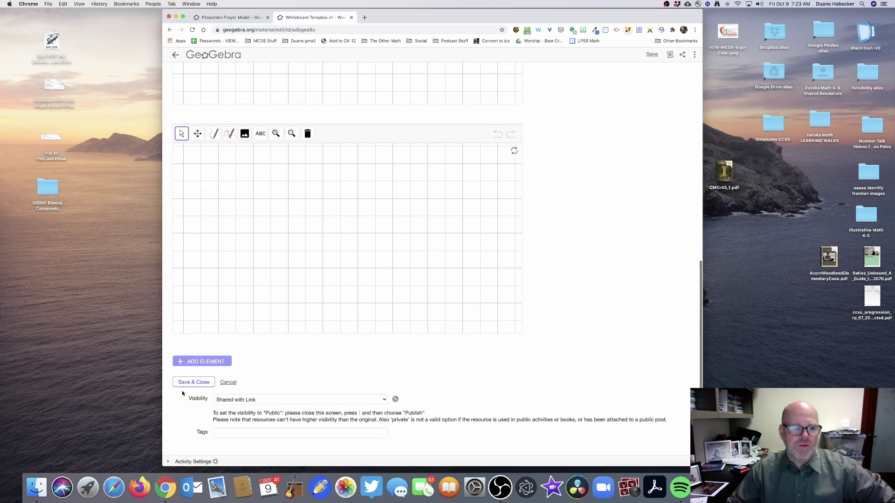
click(183, 383)
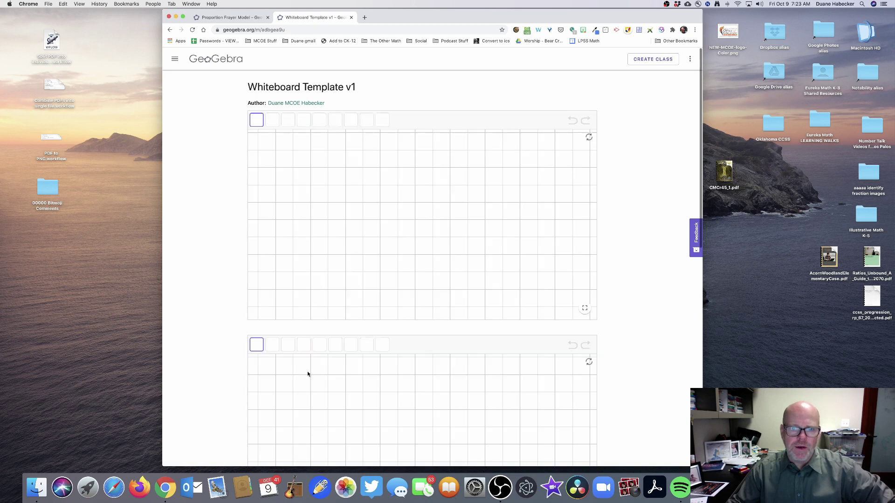
scroll(414, 226, down, 3)
scroll(414, 226, down, 5)
scroll(414, 226, up, 10)
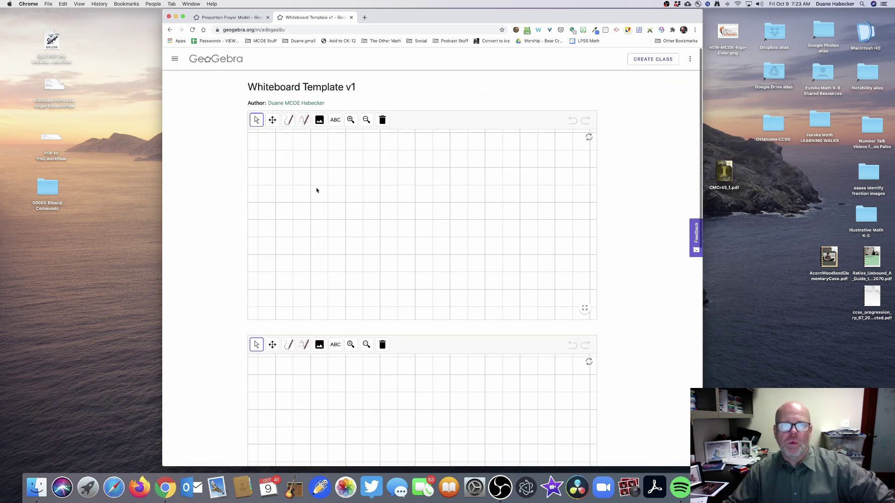
scroll(317, 187, down, 1)
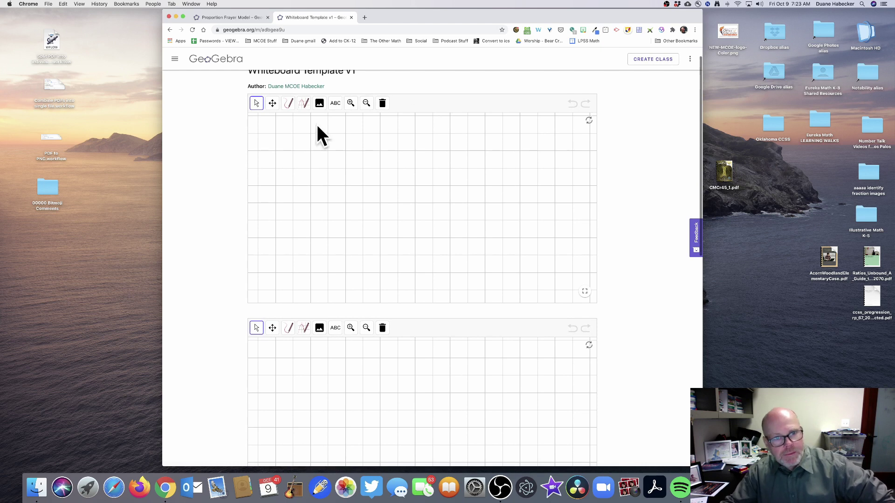
scroll(344, 206, down, 8)
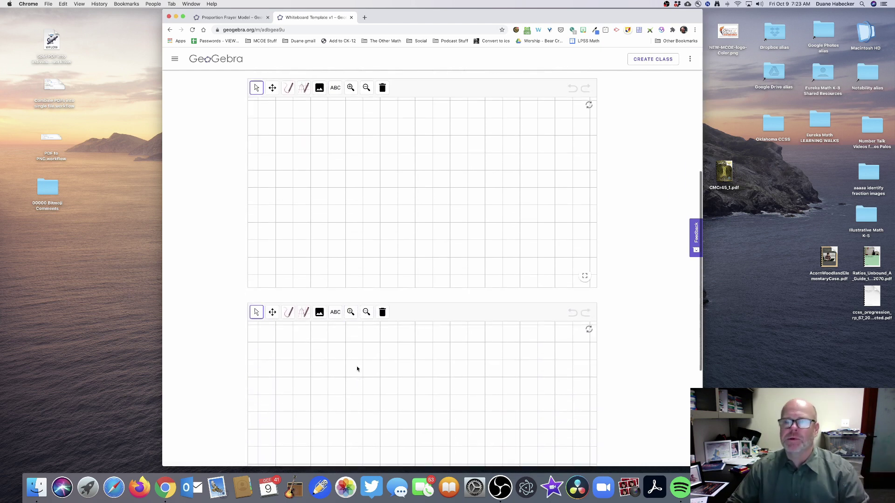
scroll(390, 304, down, 3)
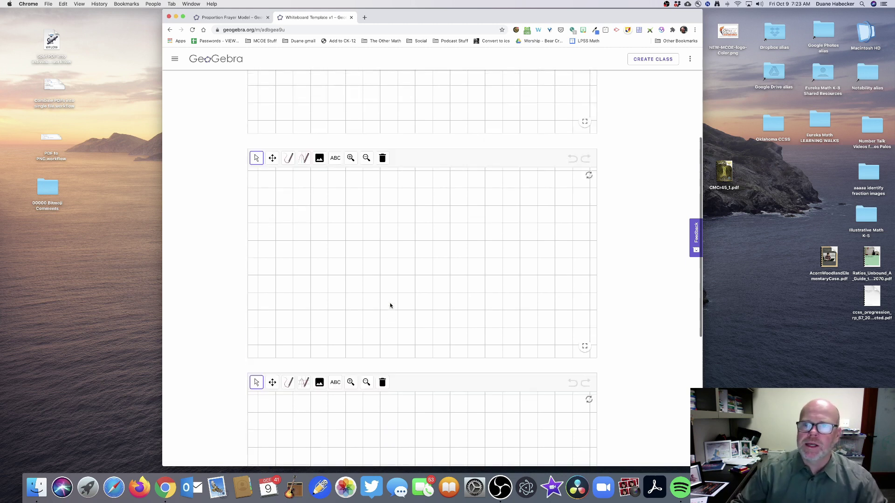